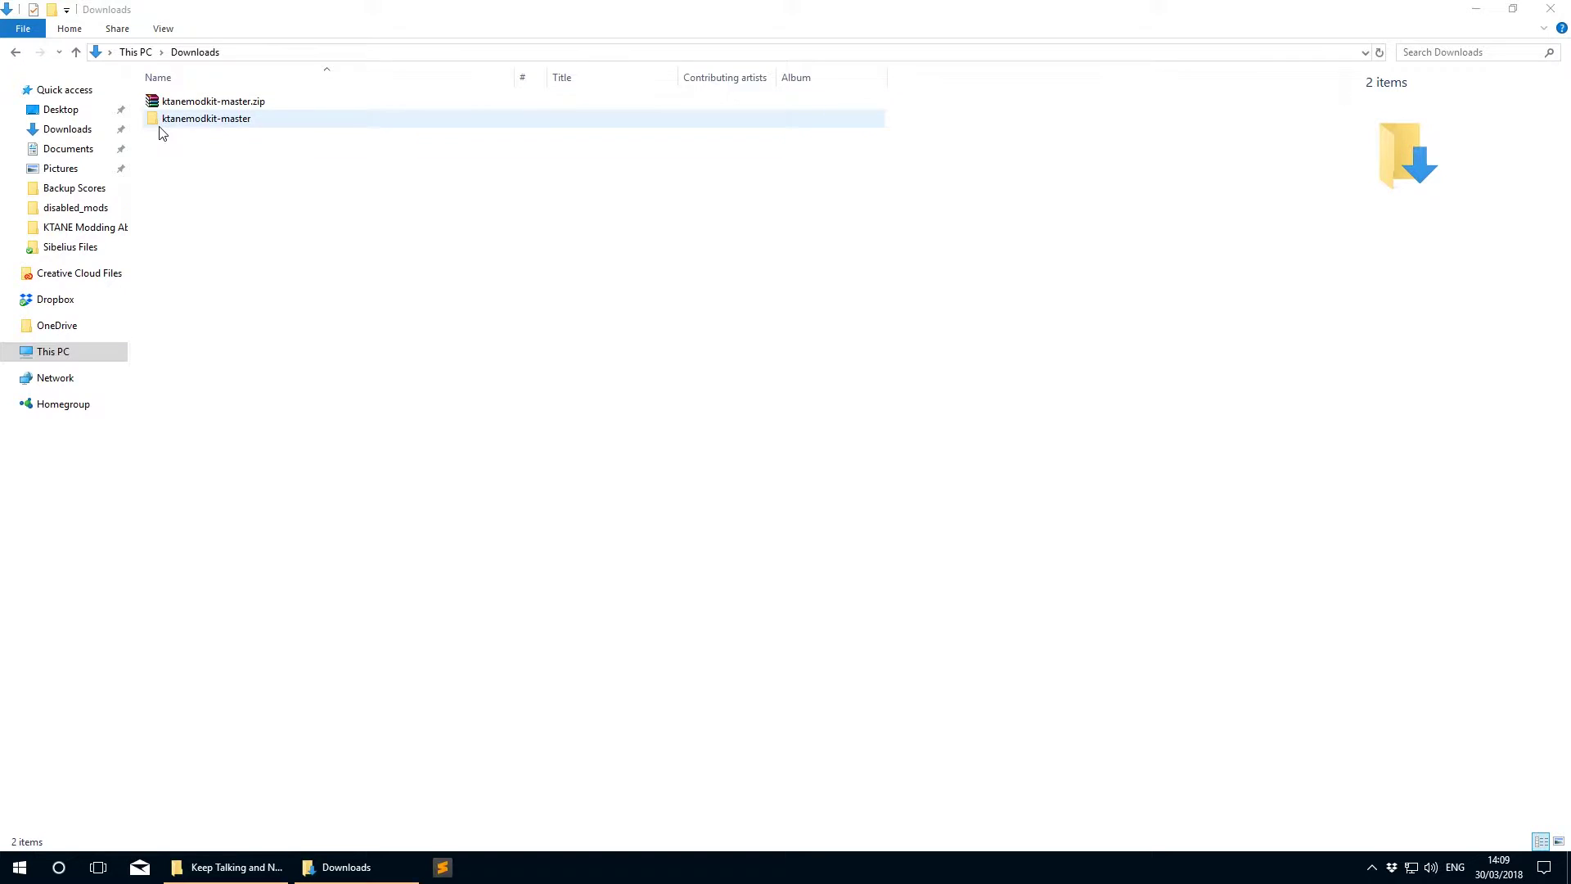
Step: Duplicate the ktanemodkit-master folder in Downloads and rename the copy MyAwesomeMod
click(161, 126)
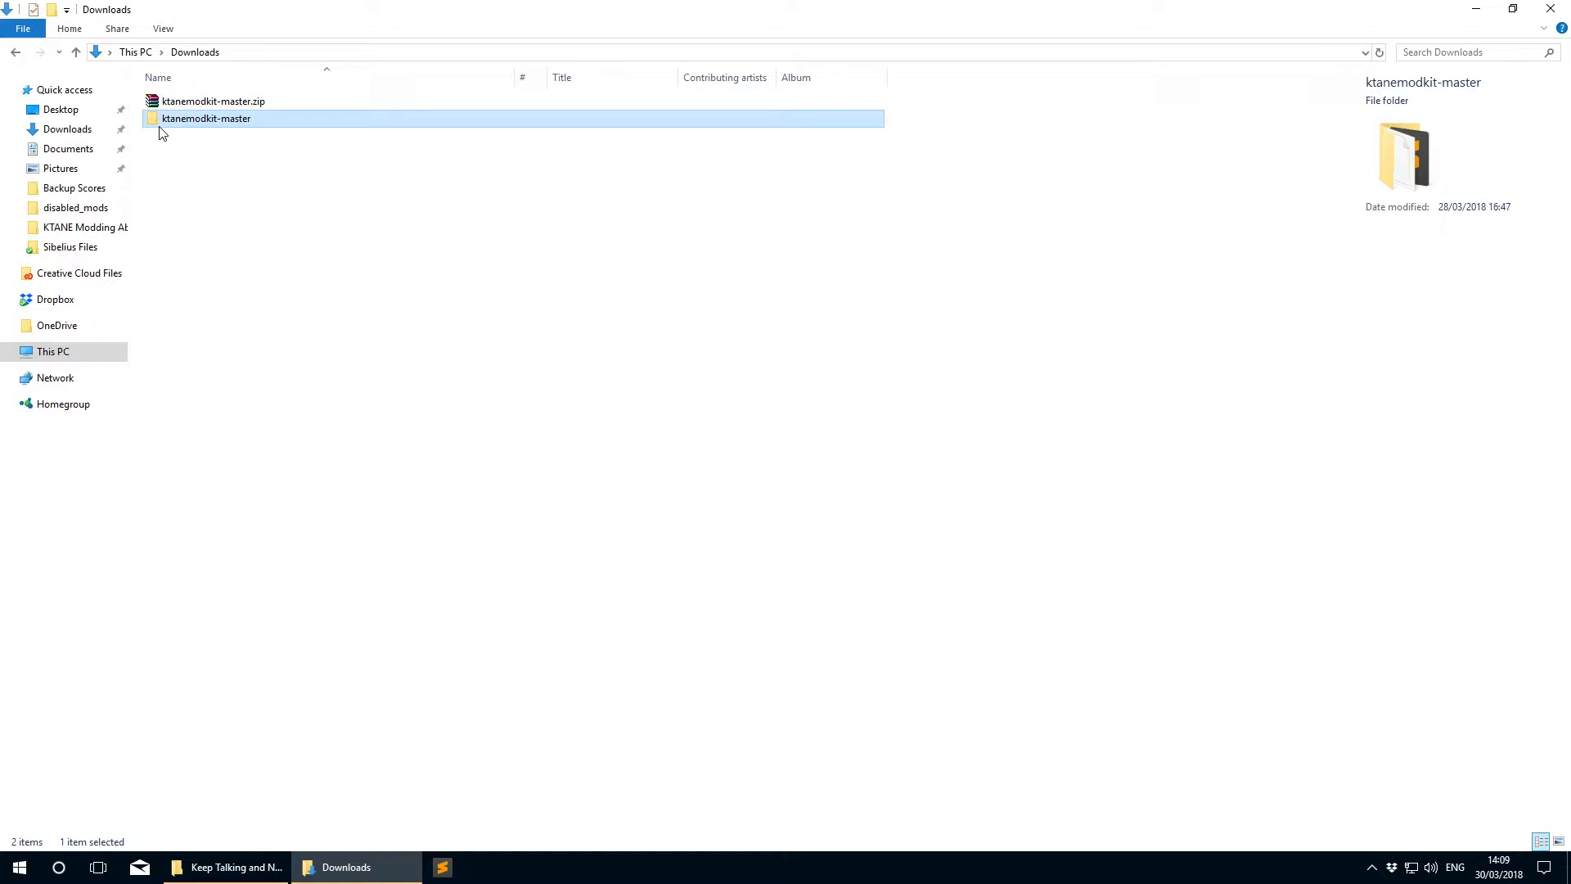
click(178, 172)
key(ctrl+v)
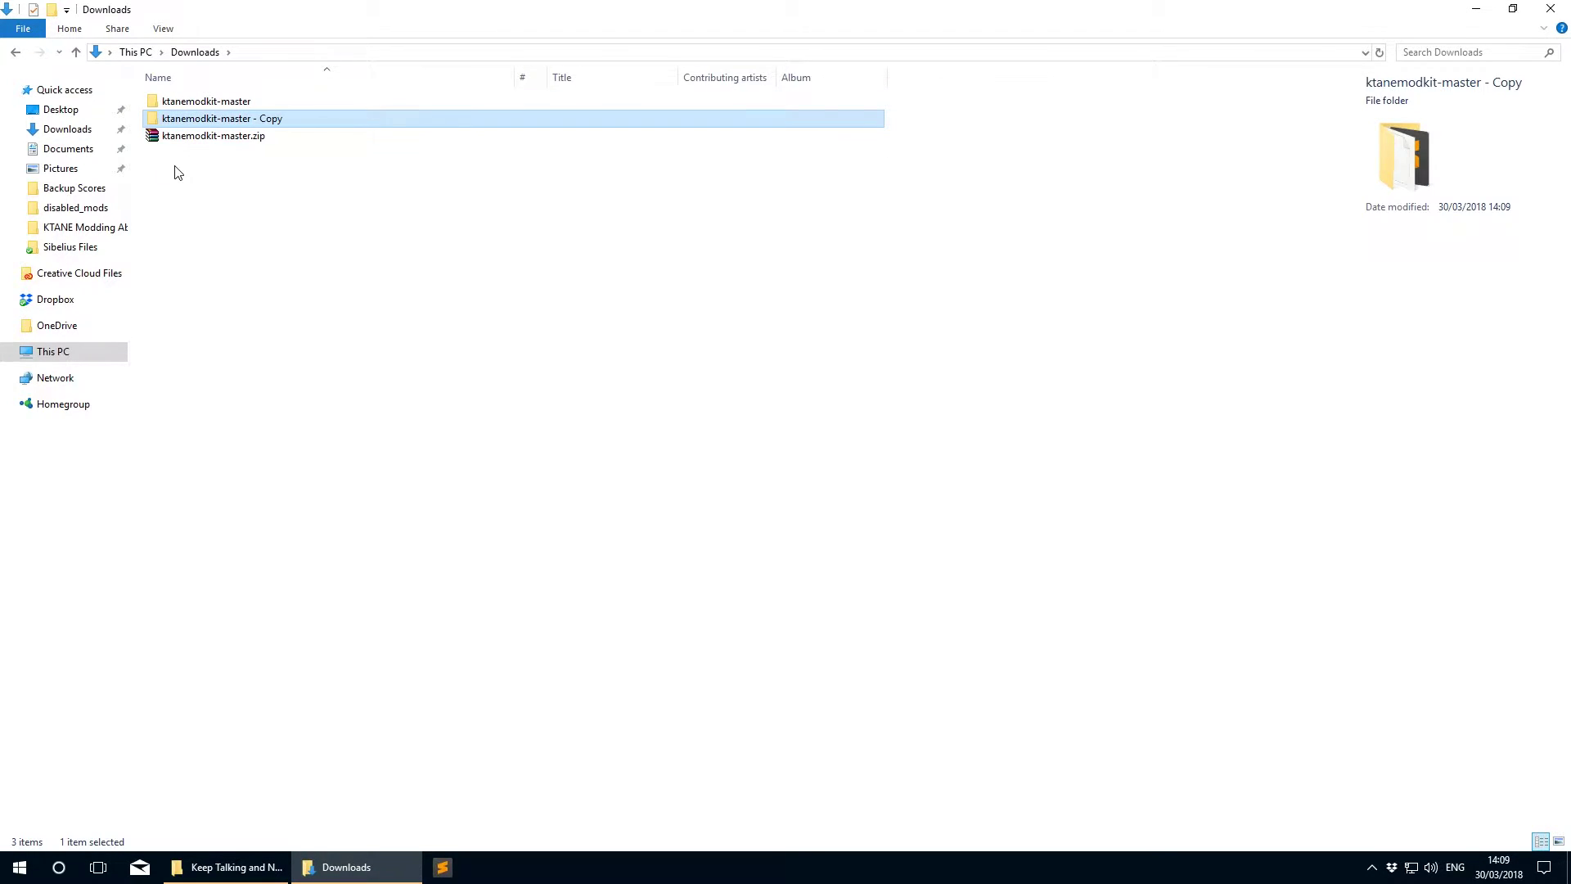
key(F2)
text(MyAwesomeMod)
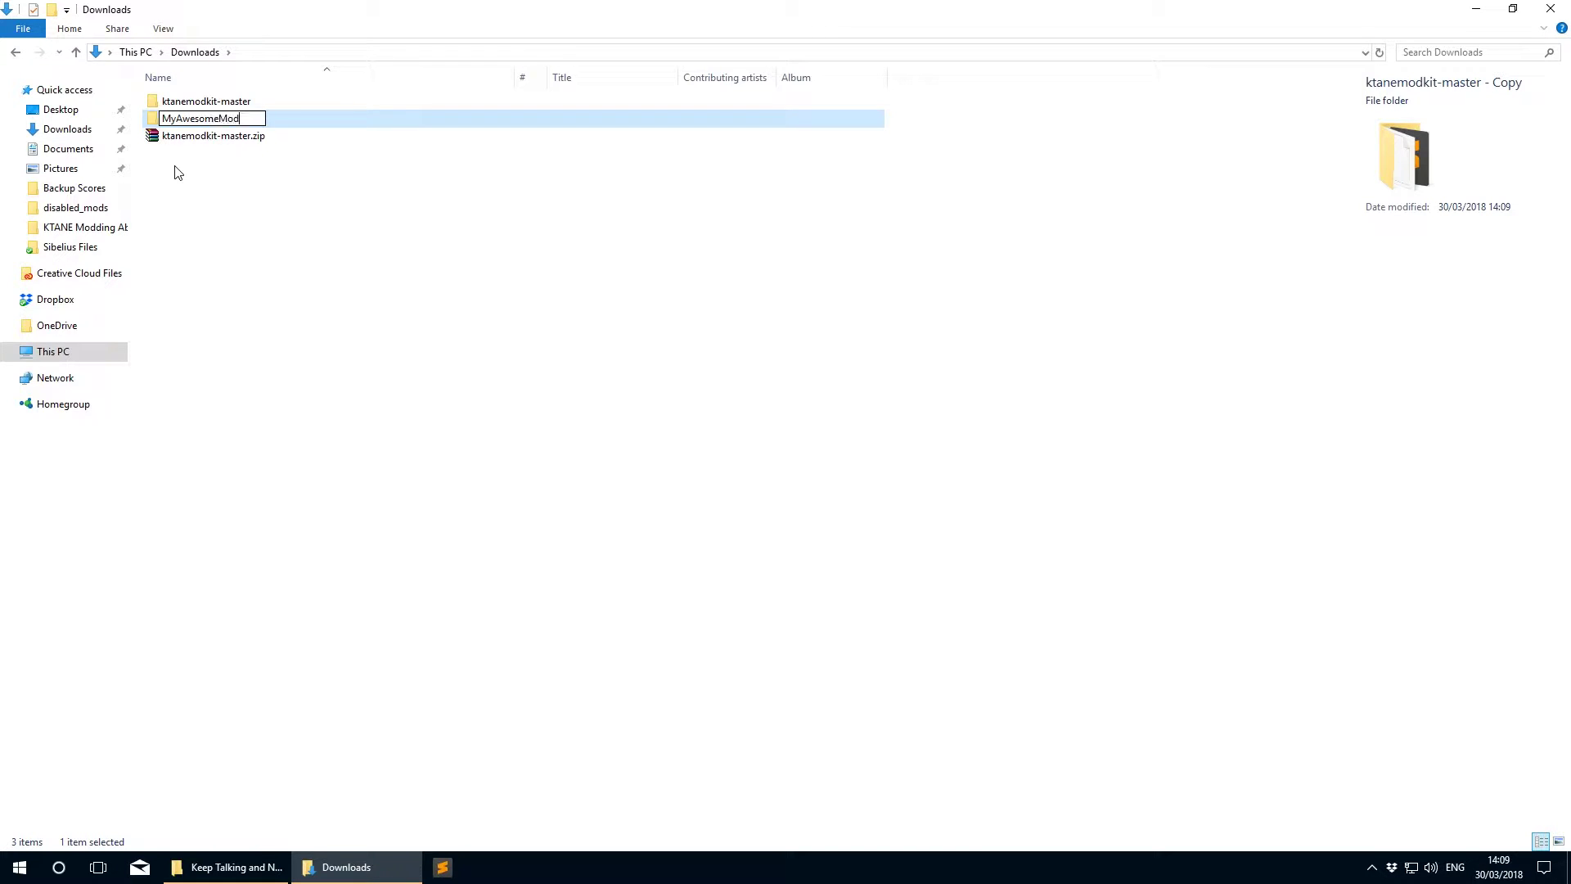
key(Return)
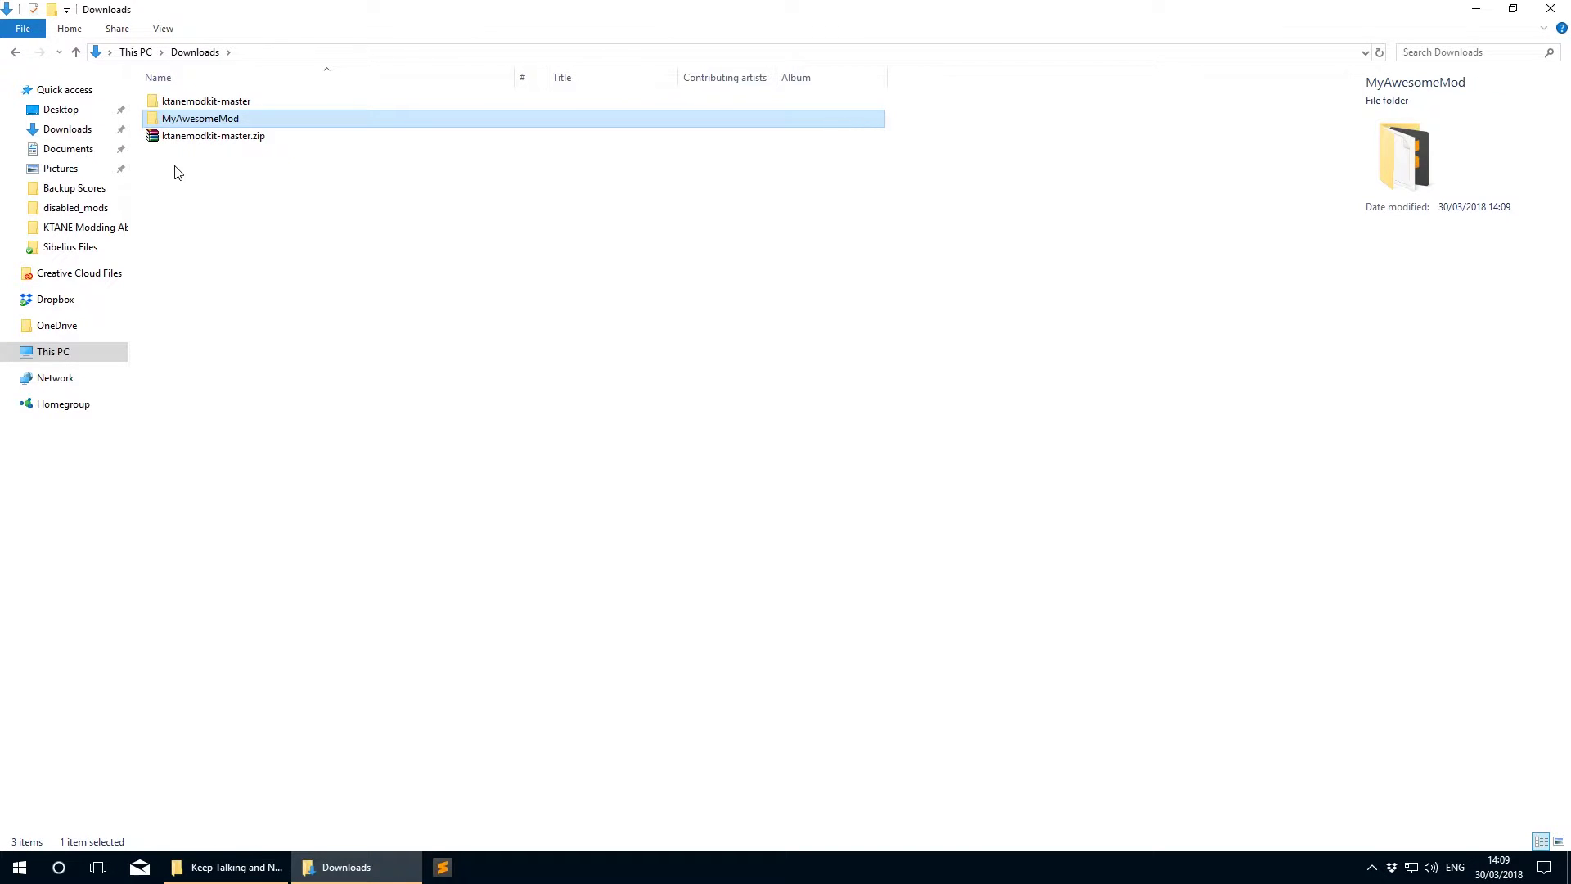
Step: Launch Unity and open the MyAwesomeMod project
key(super)
text(unity)
key(Return)
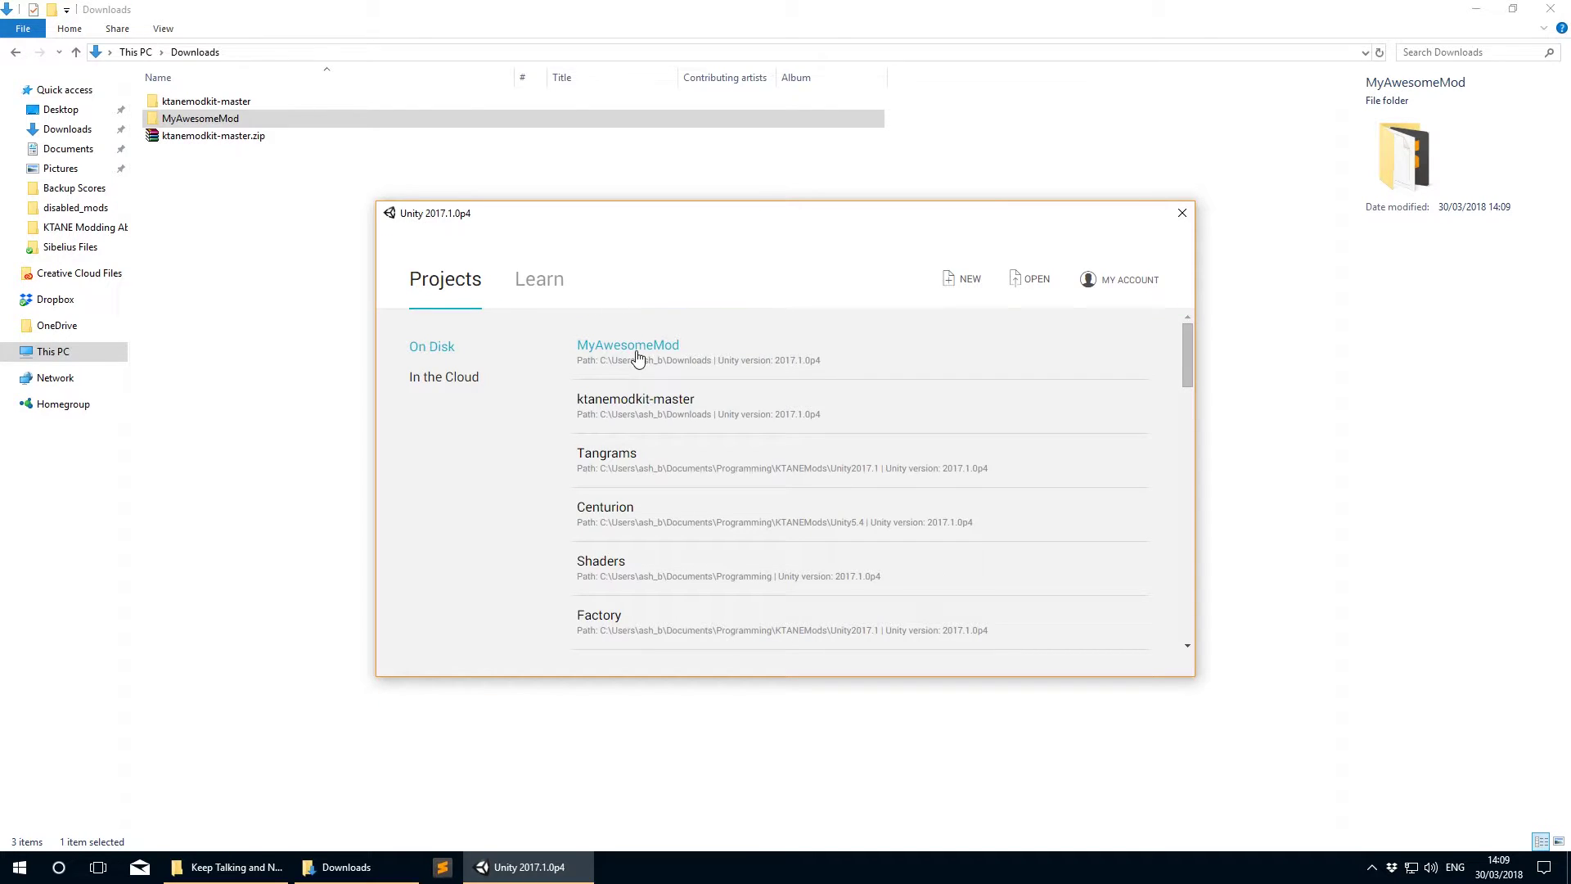
click(638, 358)
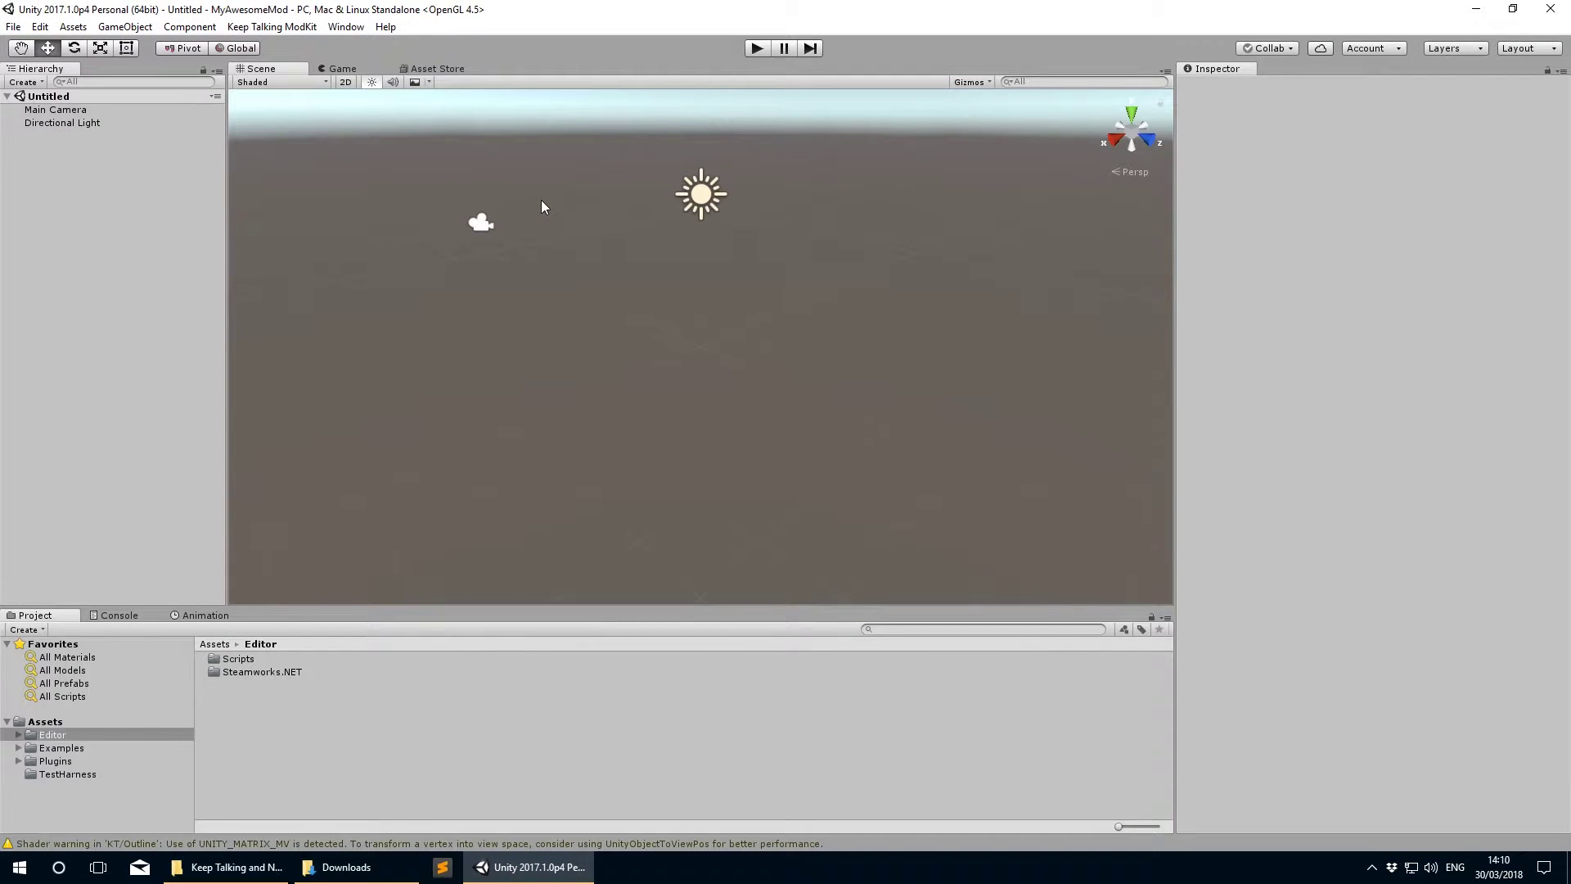
Step: Open the Keep Talking mod configuration and set its ID to MyAwesomeMod and its title to "My Awesome Mod"
click(278, 26)
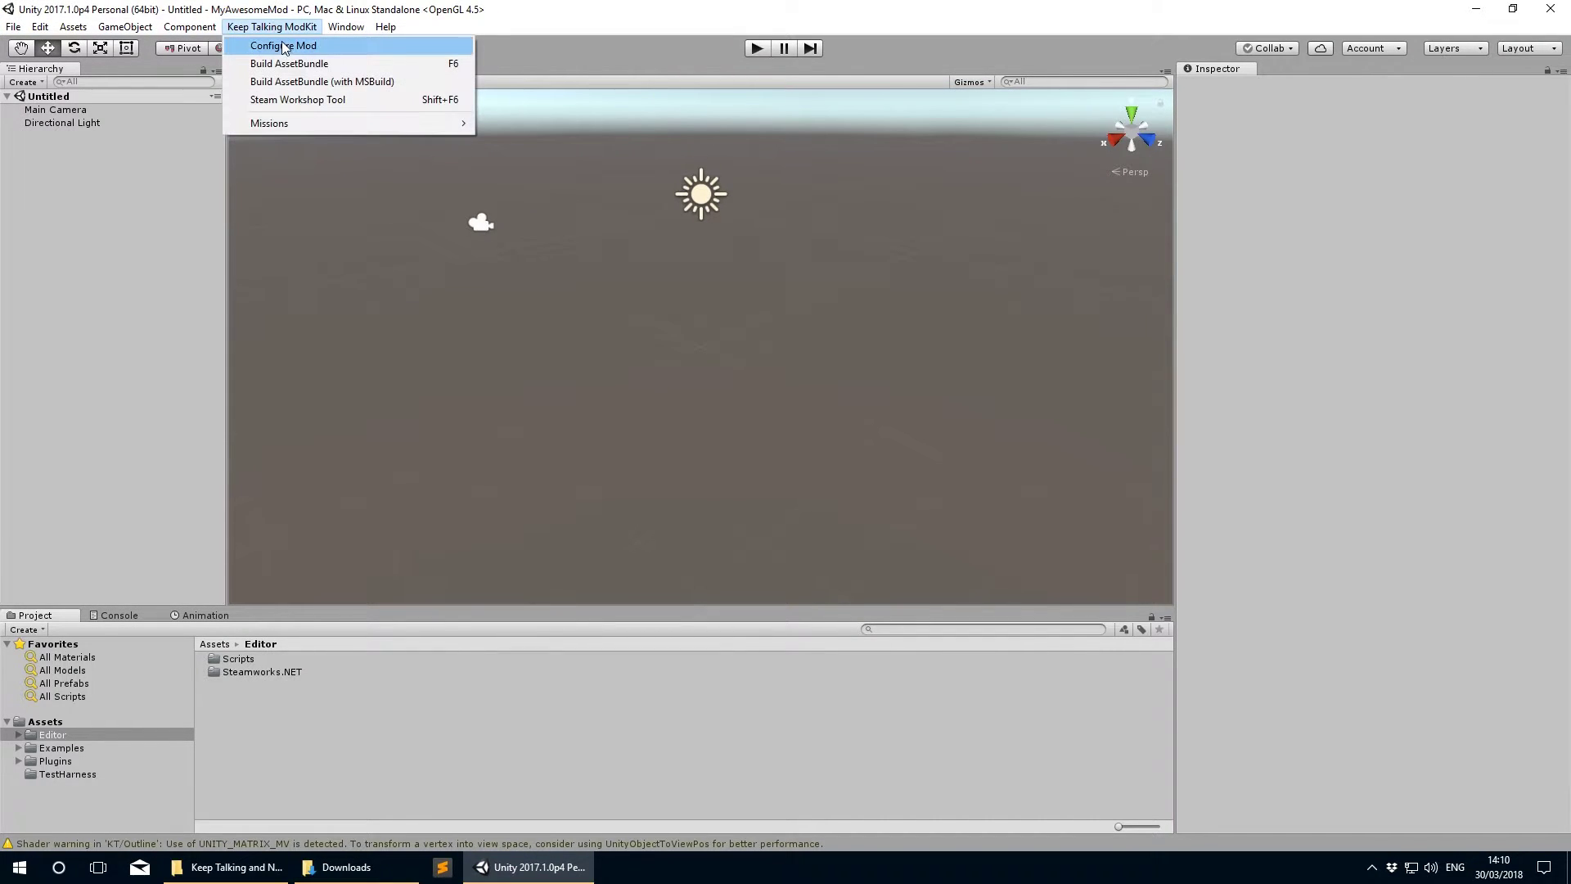
click(284, 45)
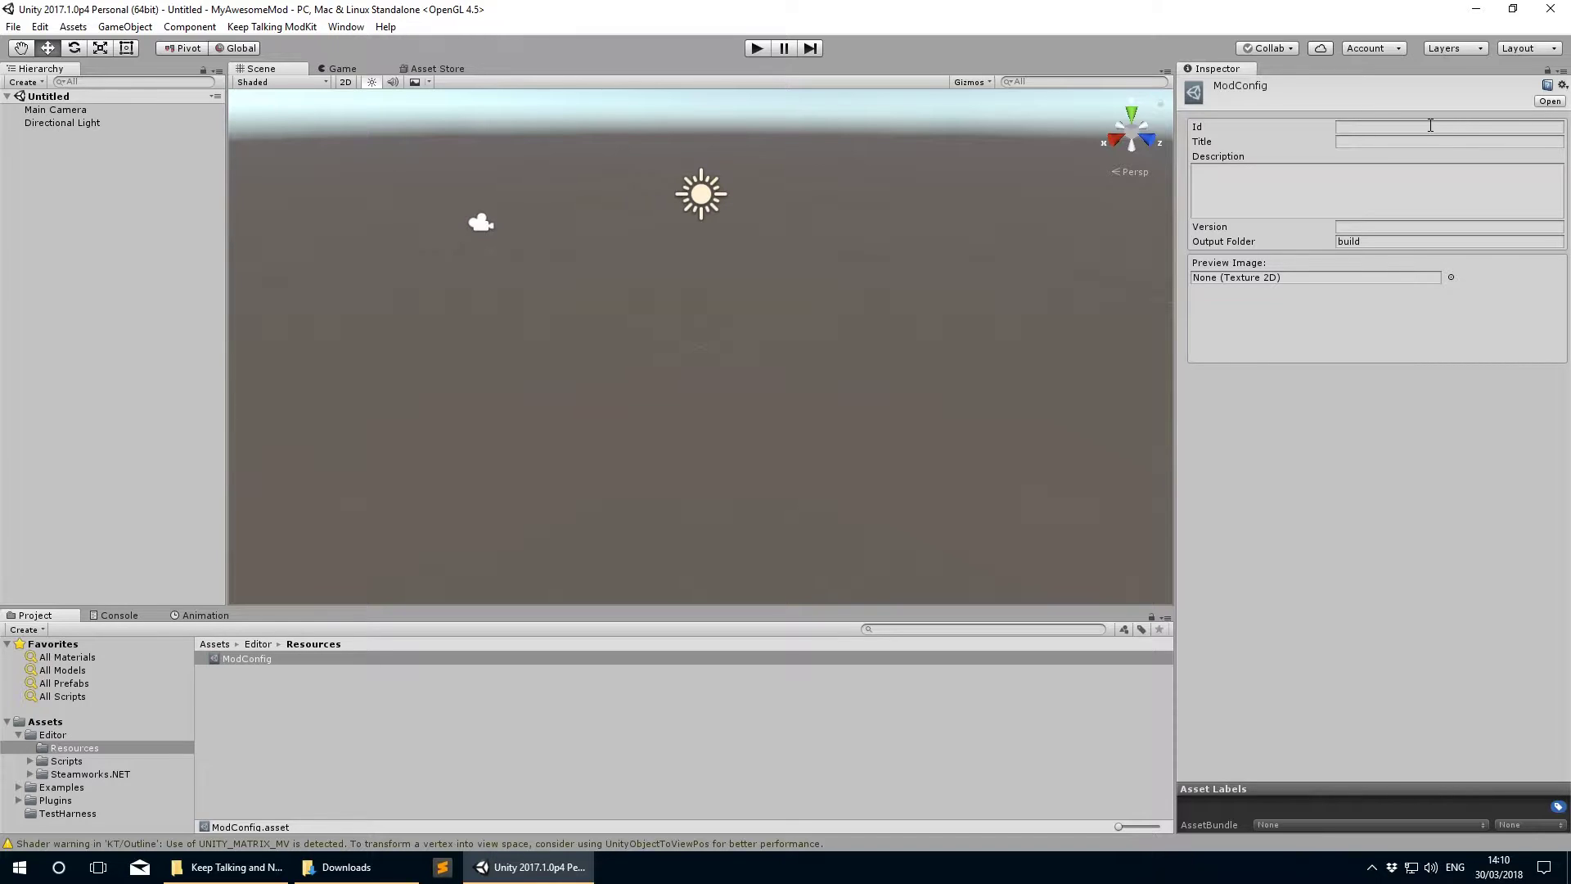
click(1430, 126)
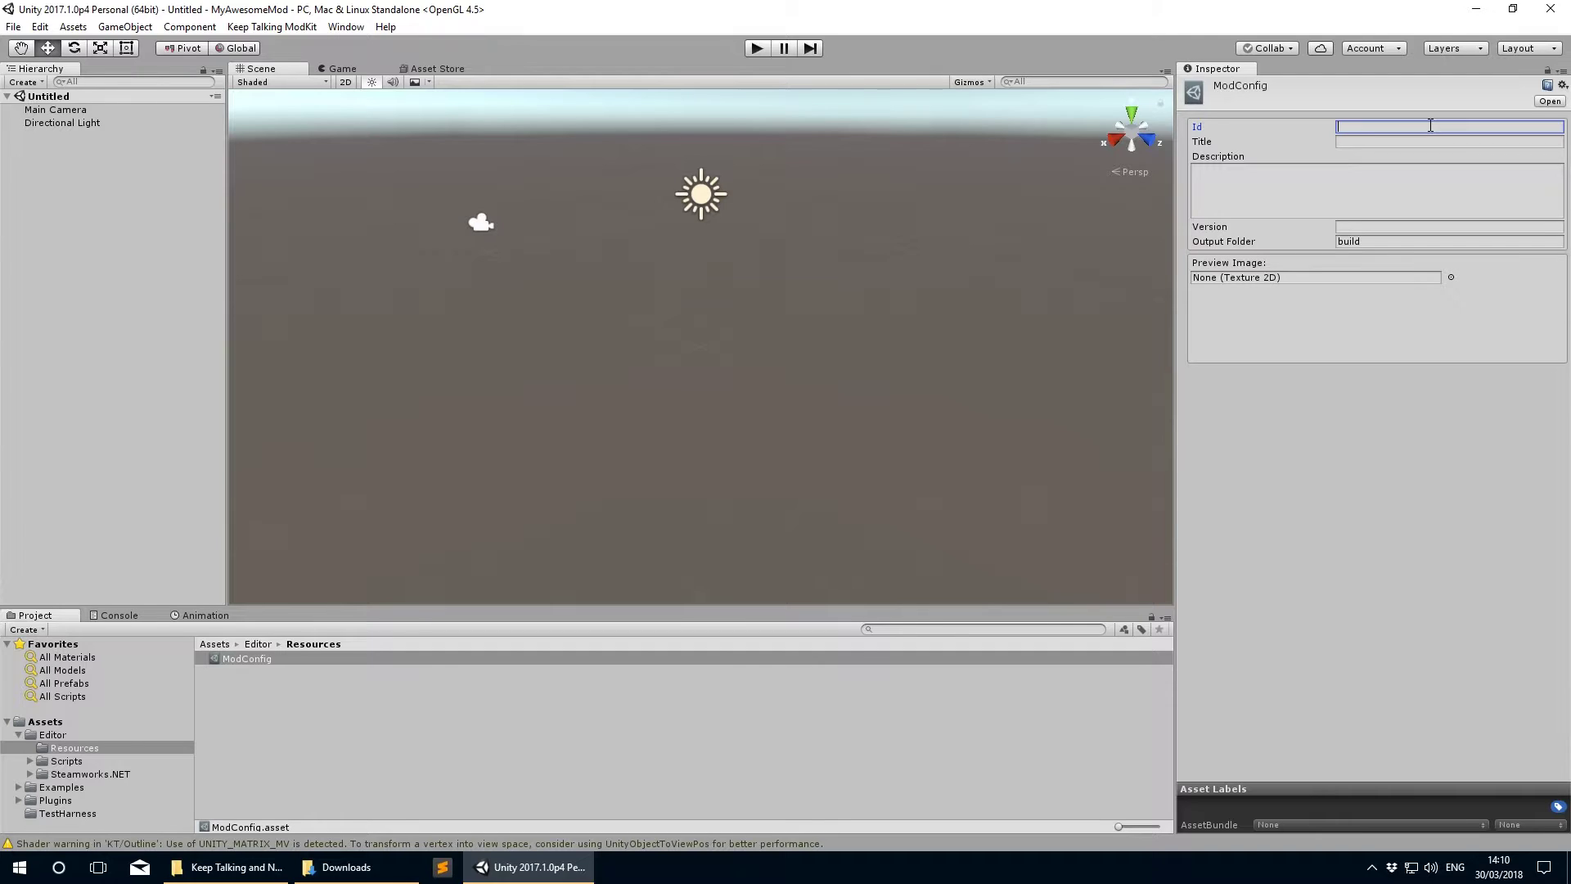
text(MyAwesomeMod)
key(Tab)
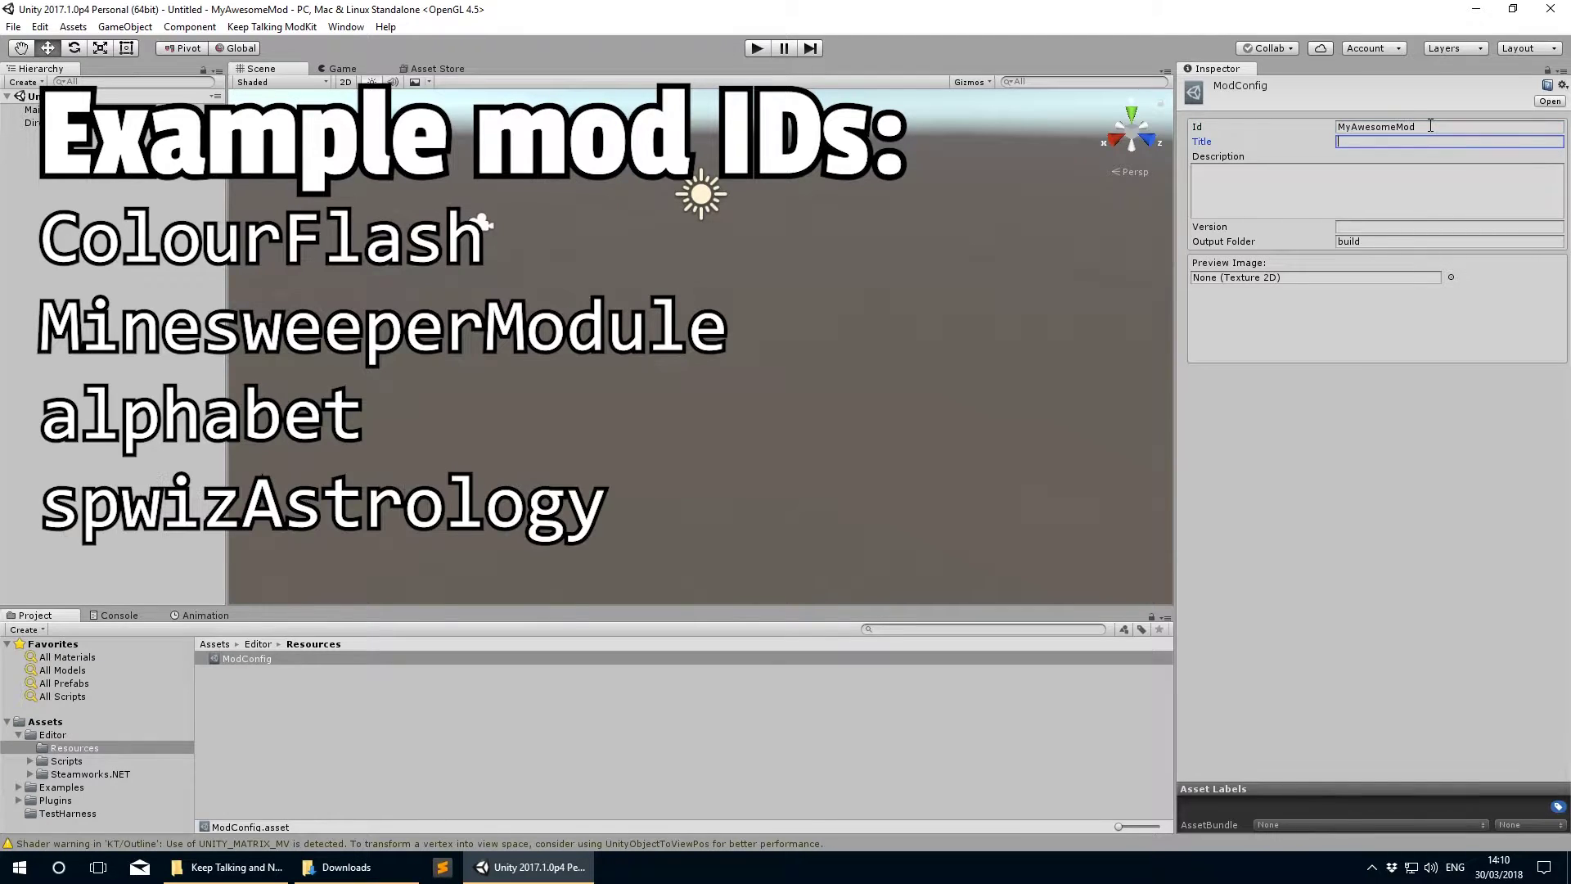
text(My Aw)
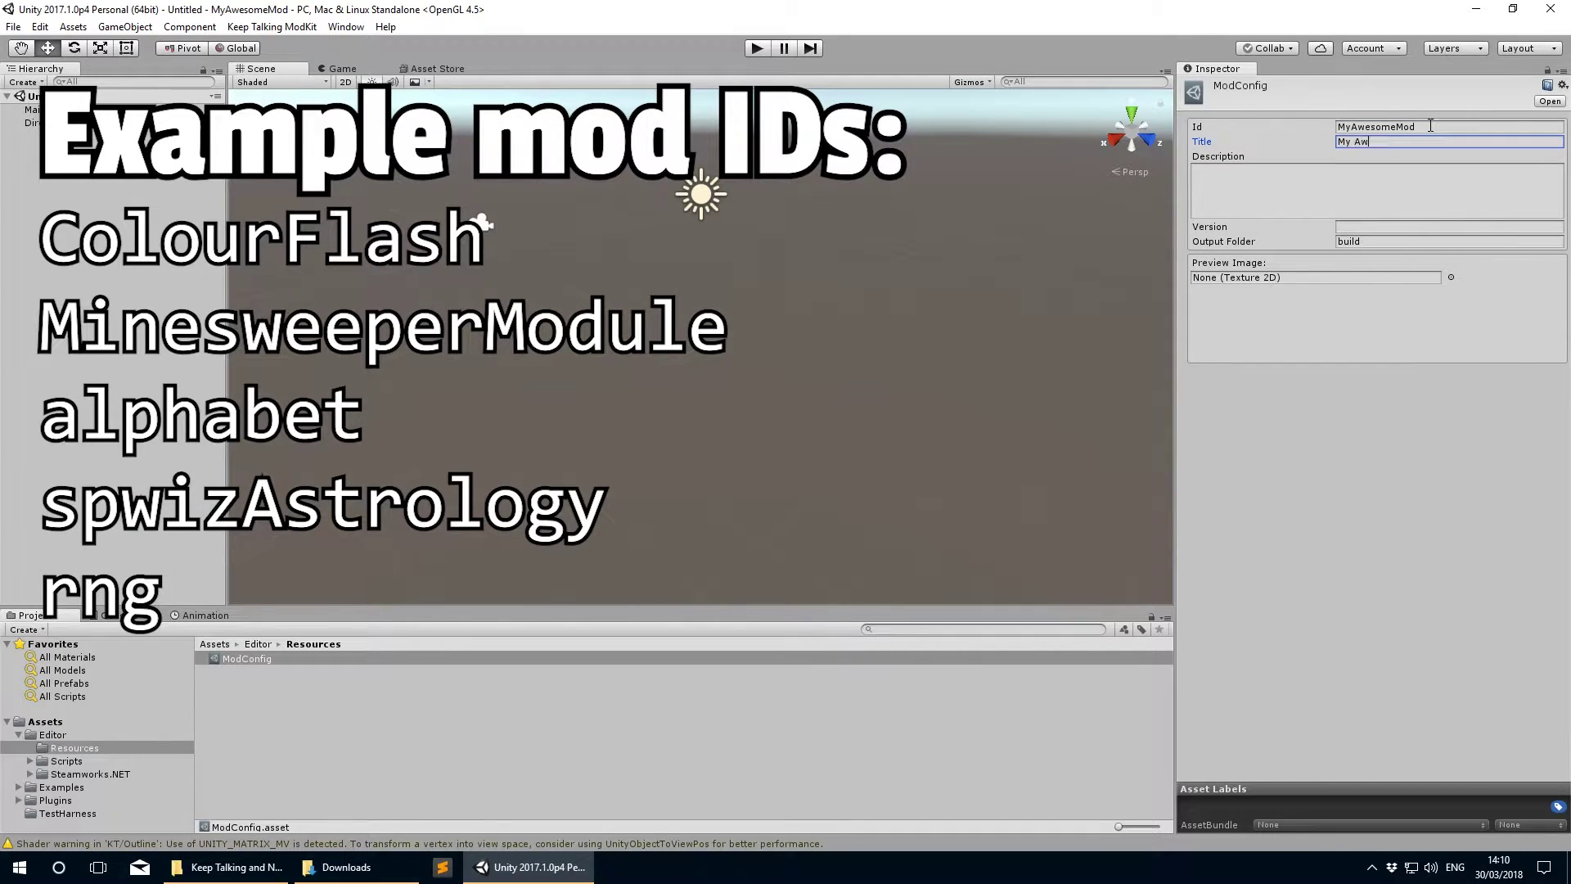
text(esome Mo)
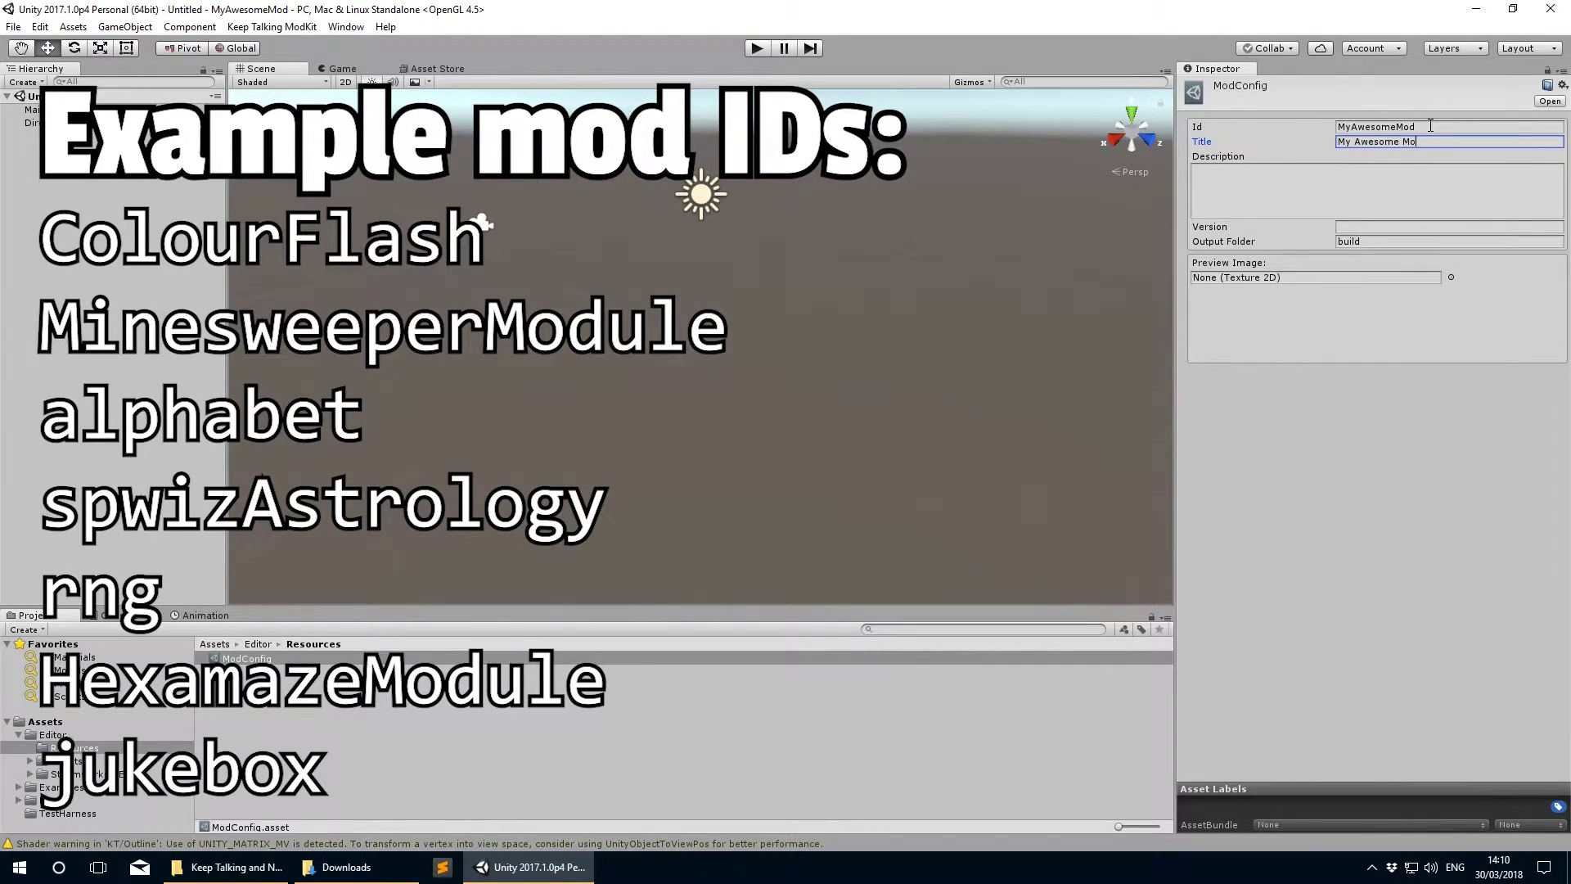
text(d)
Step: Enter "(Did I say this was an awesome mod?!?)" as the mod's description
click(1334, 196)
text((Did )
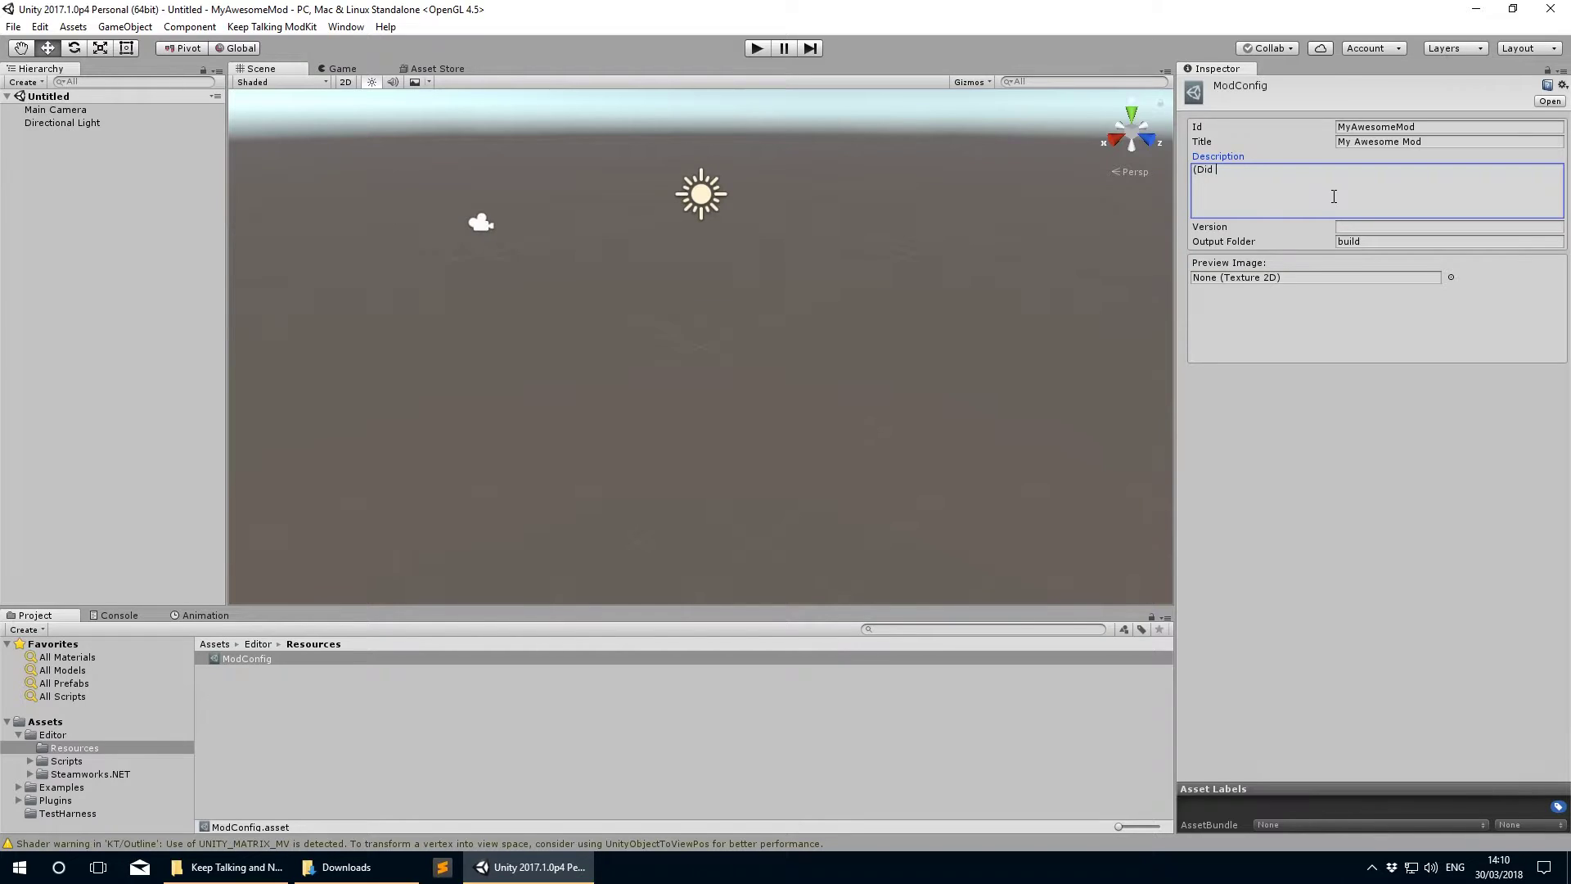
text(I say )
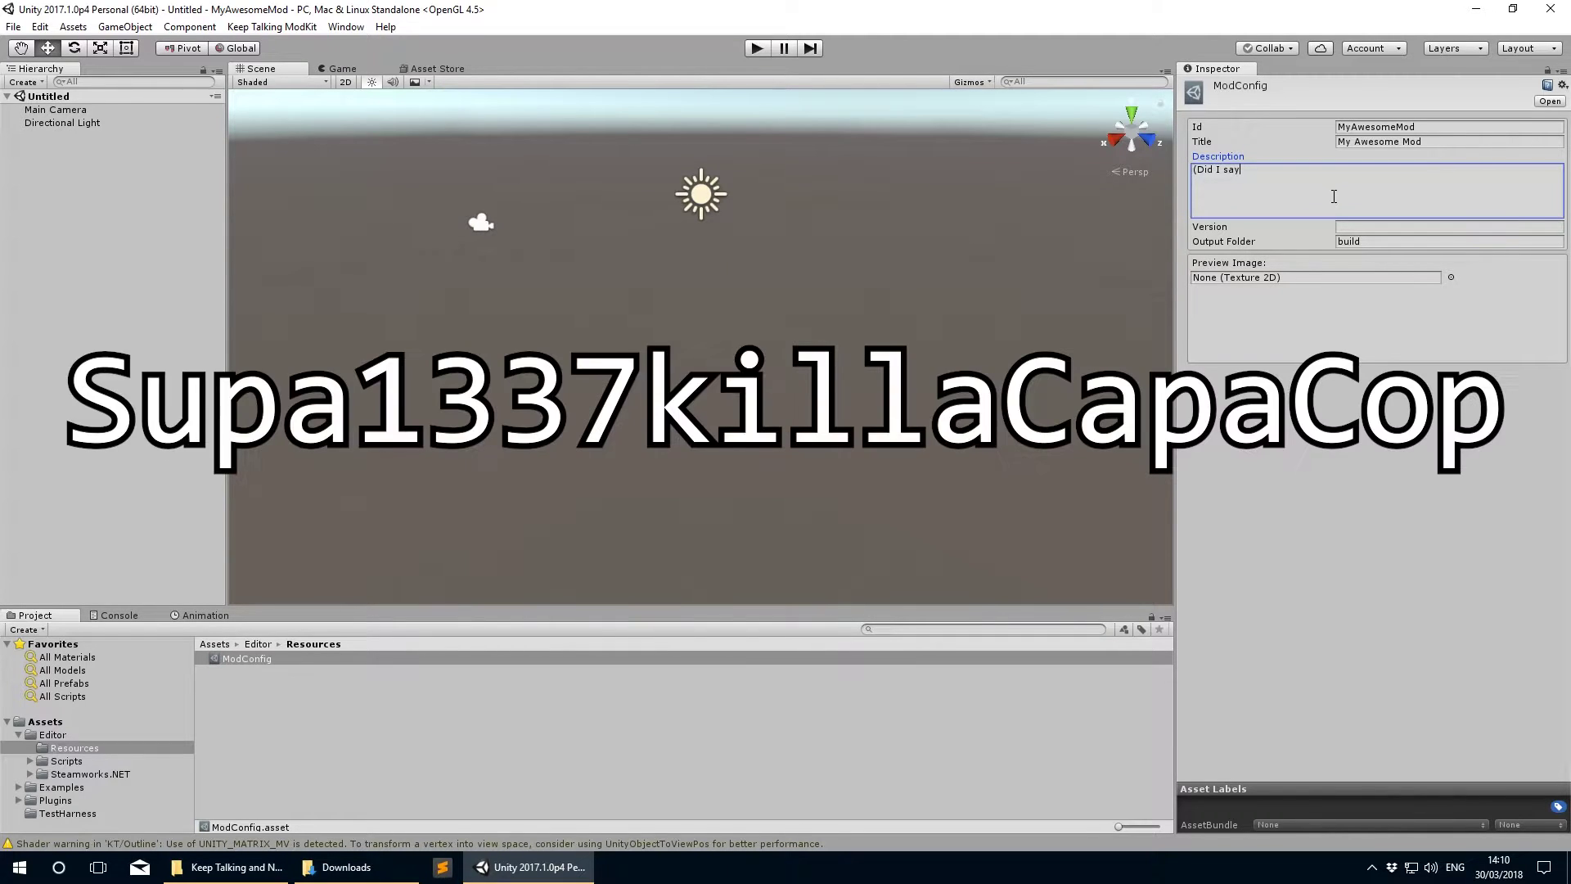
text(this was an awesdome)
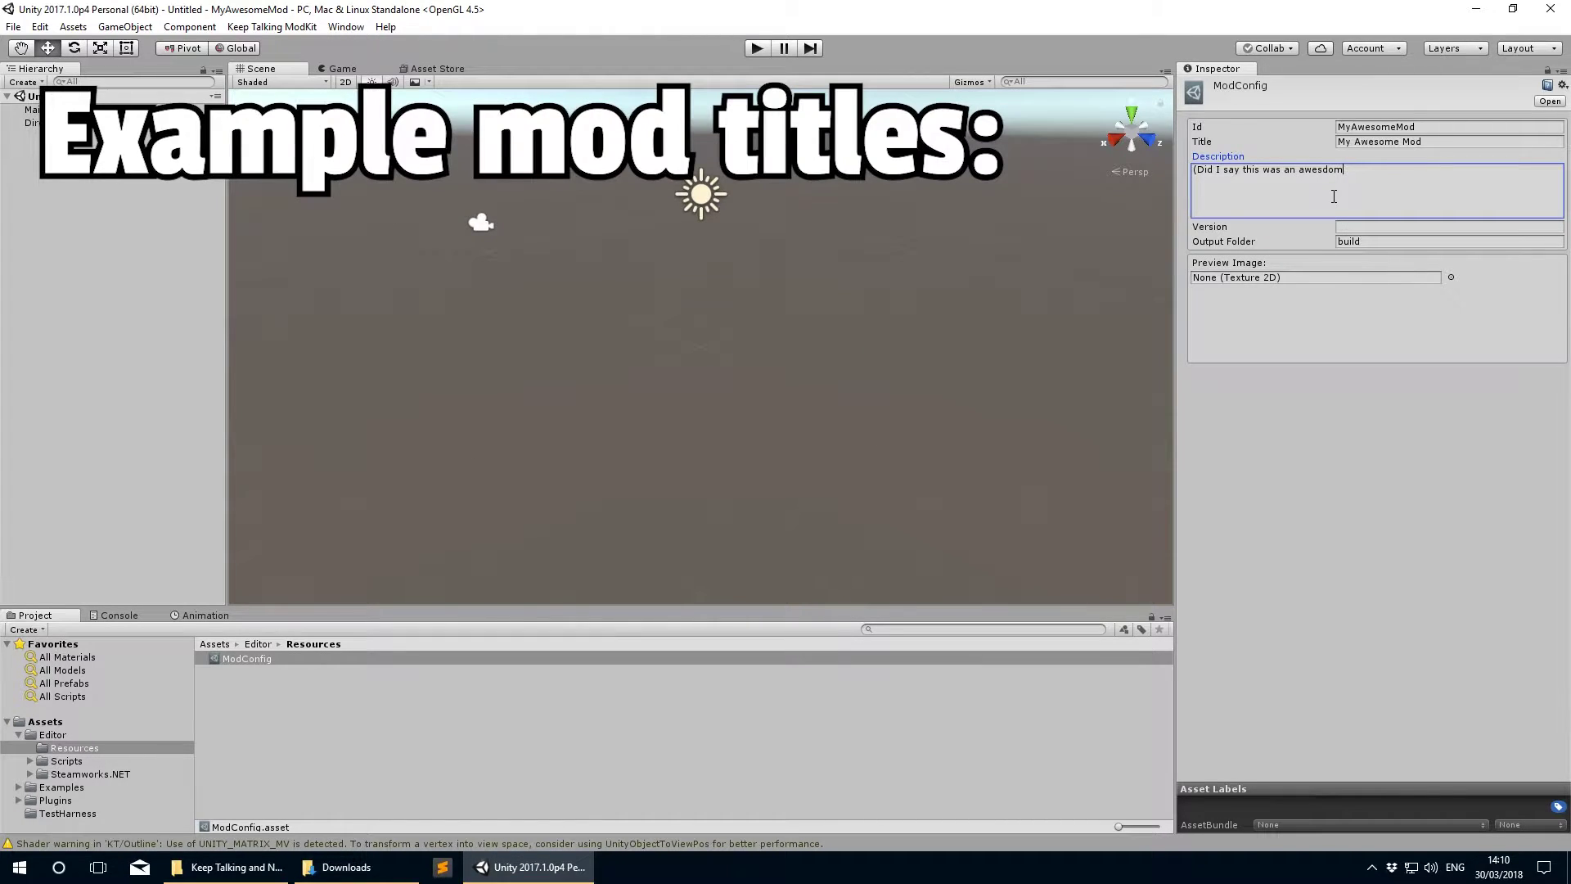
key(BackSpace)
key(BackSpace)
key(BackSpace)
text(ome mod)
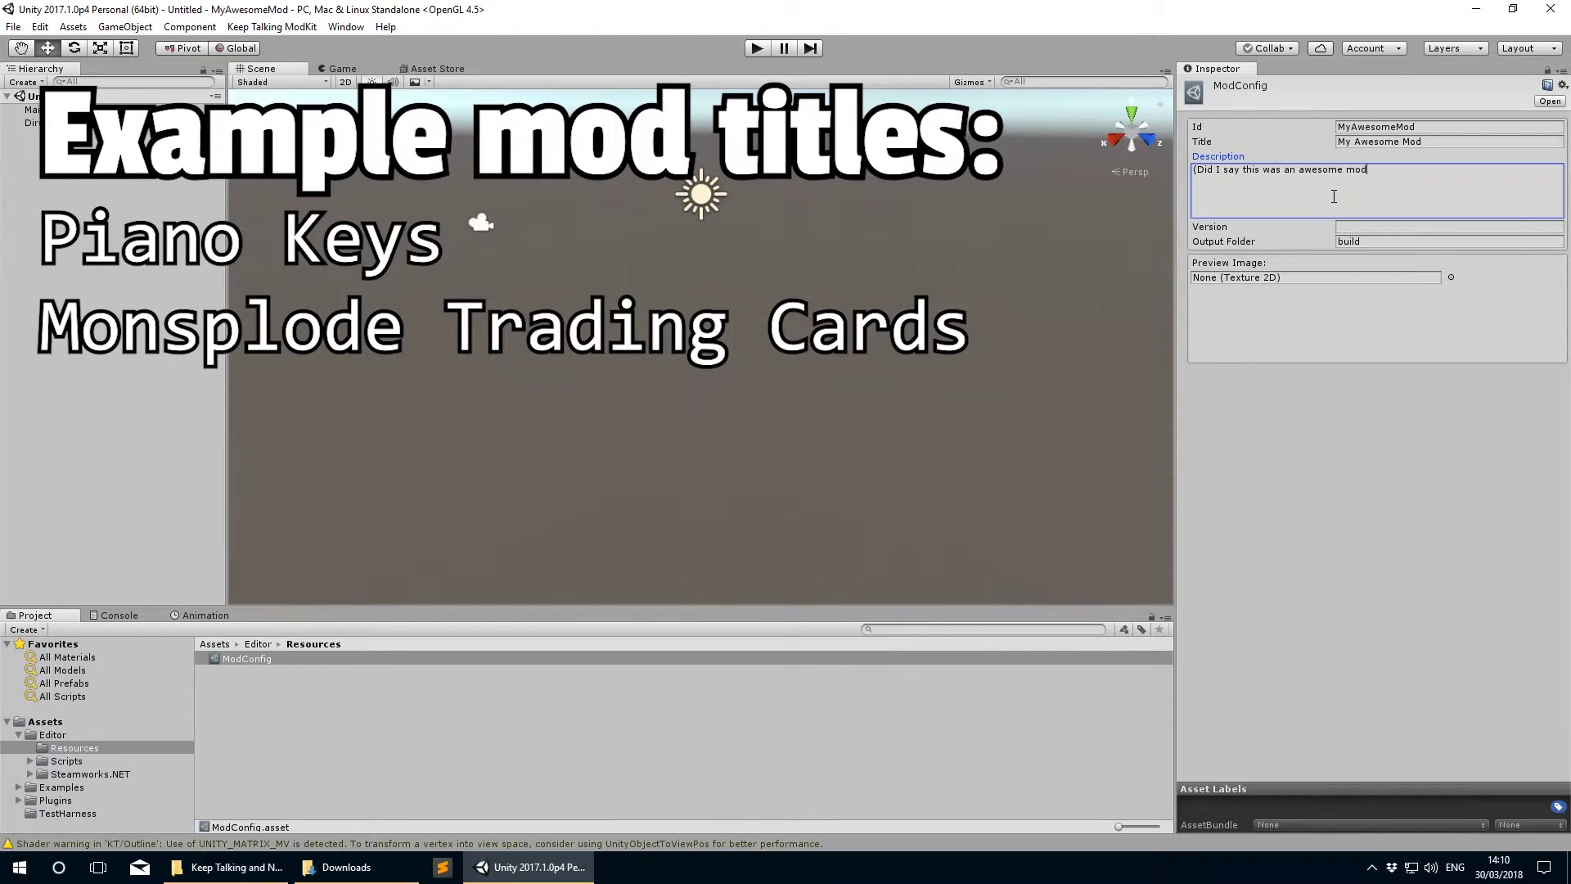
text(?!¬?)
key(BackSpace)
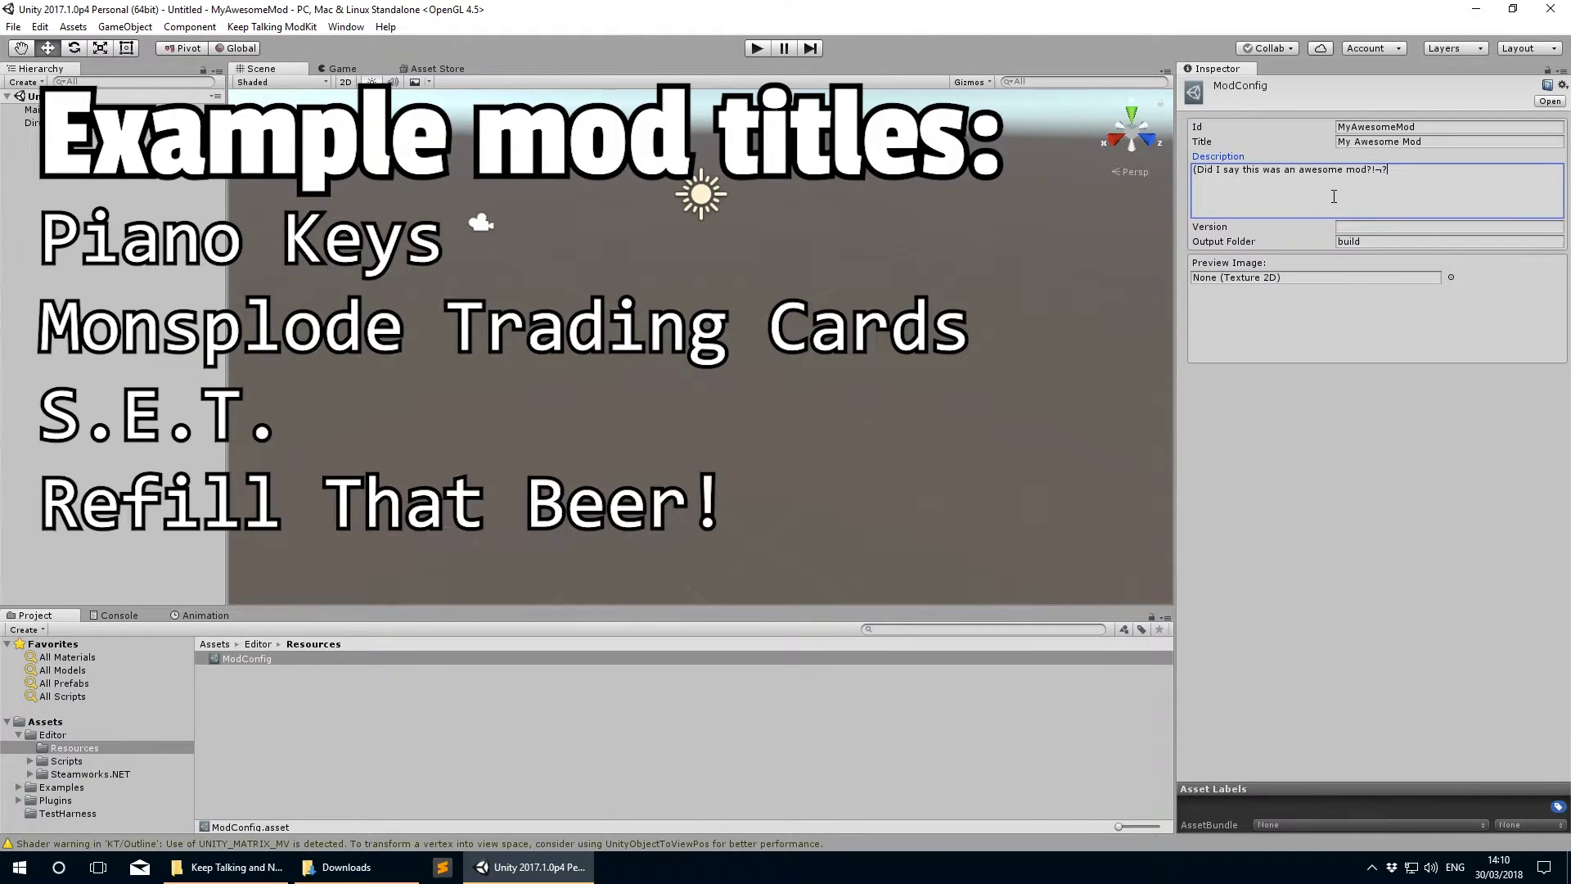
text(!)
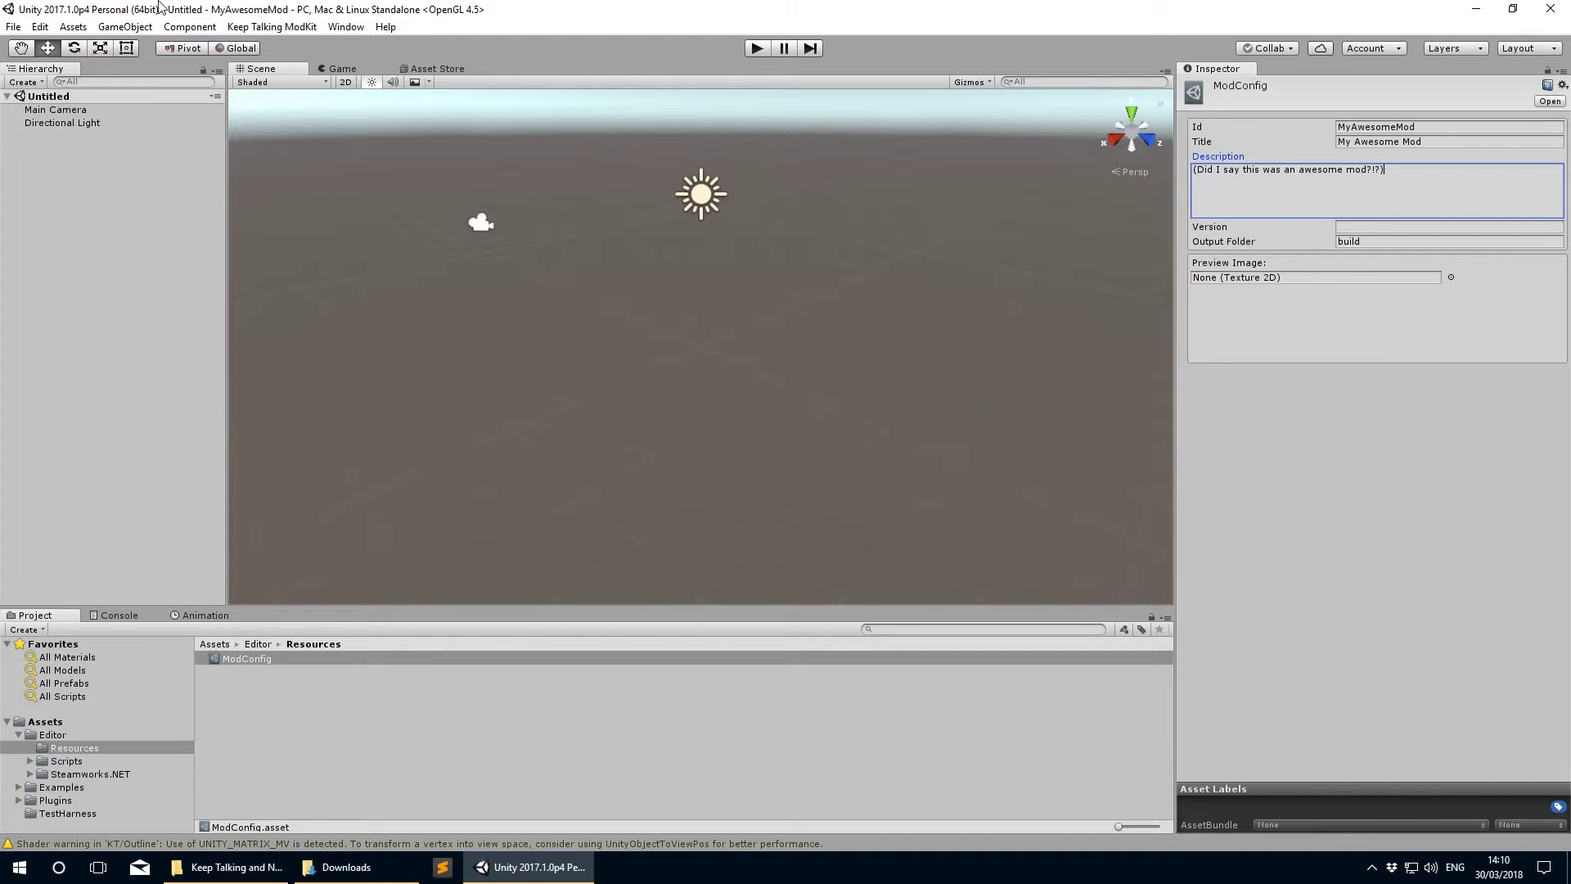
Step: Build the configured mod's AssetBundle
click(272, 26)
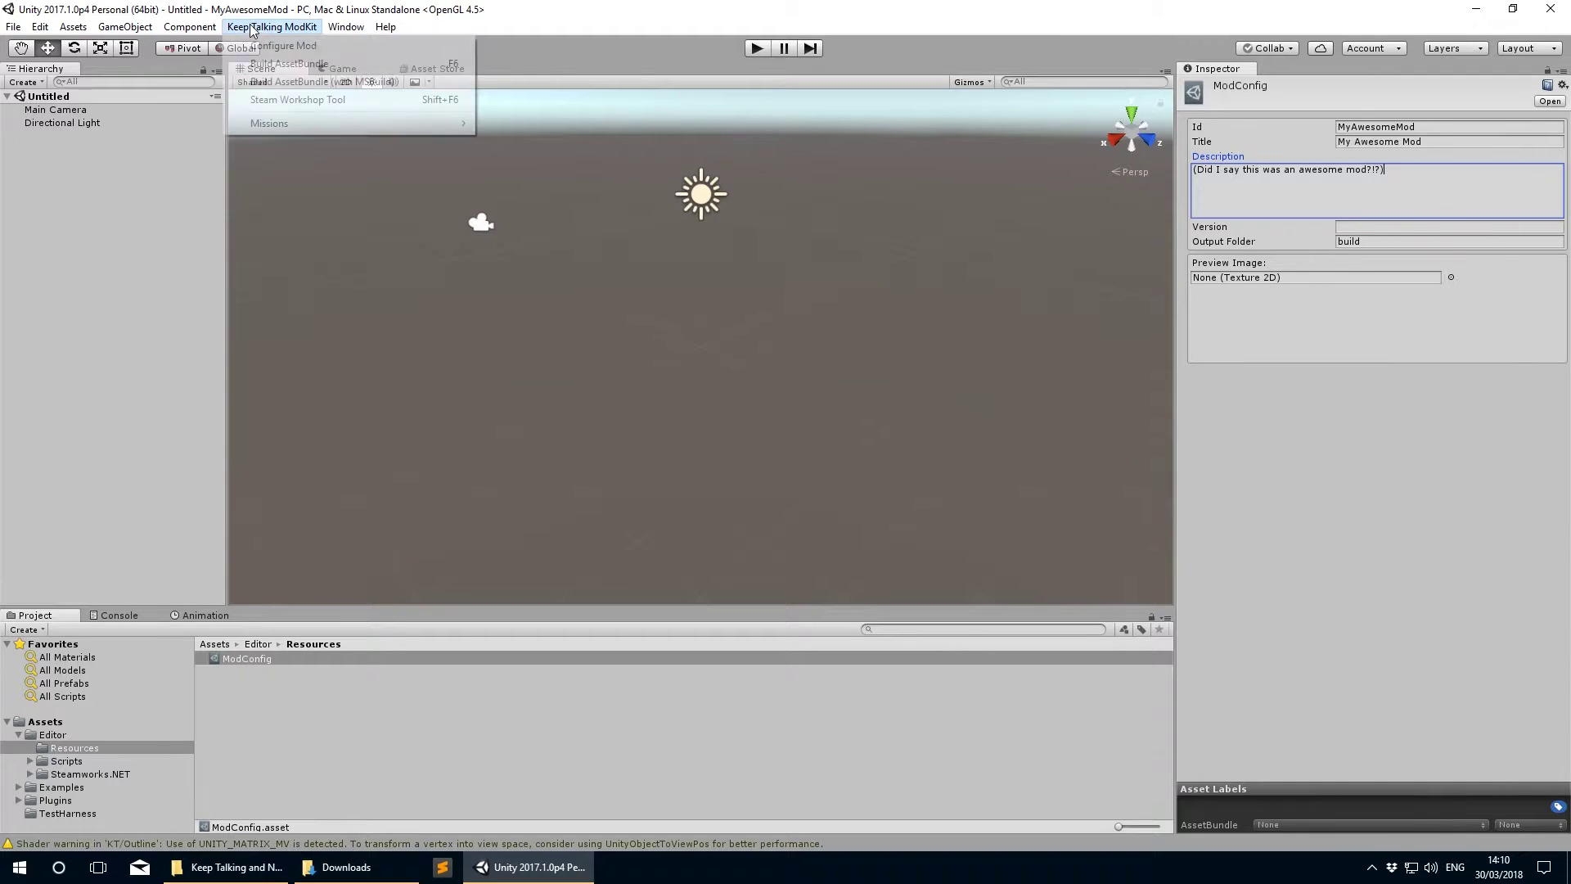
click(305, 65)
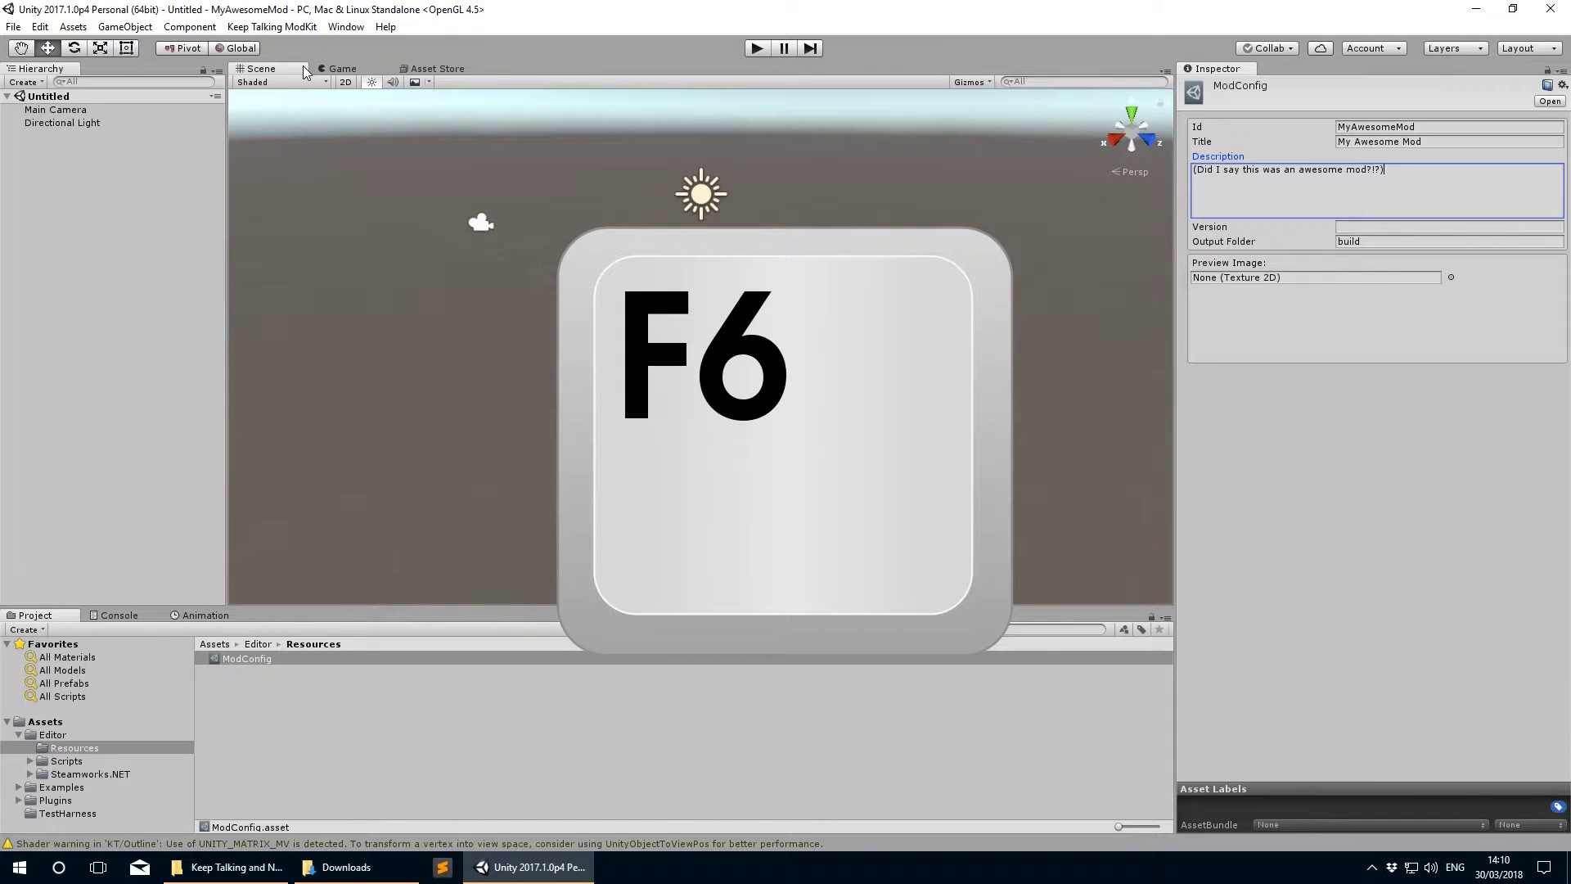
key(F6)
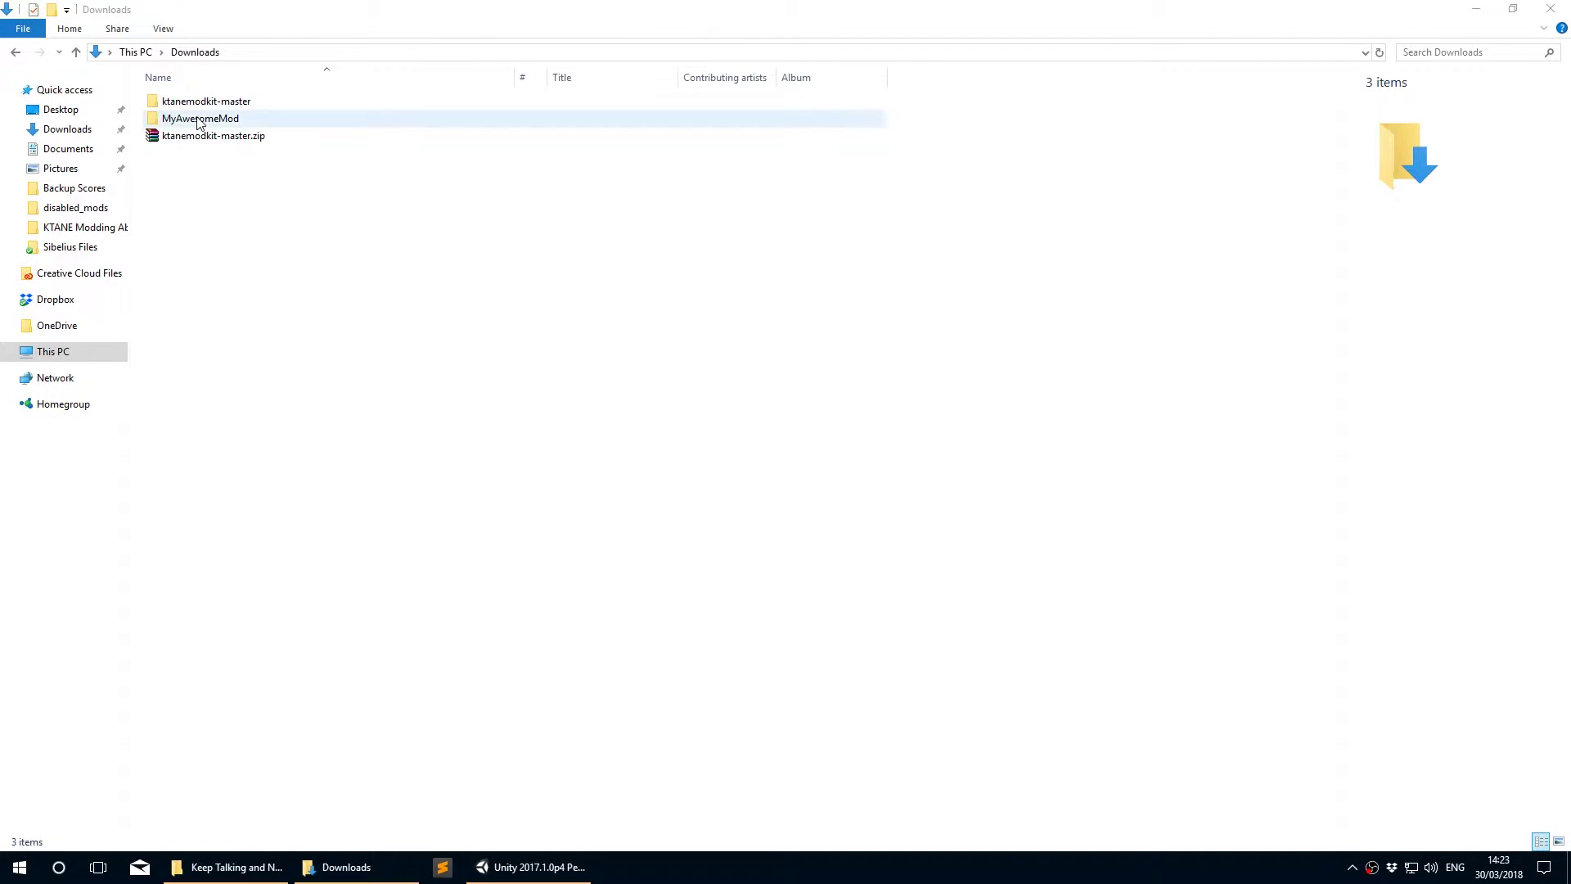
Step: In File Explorer, open the build folder of the MyAwesomeMod project and examine the built mod folder
double_click(200, 119)
click(533, 124)
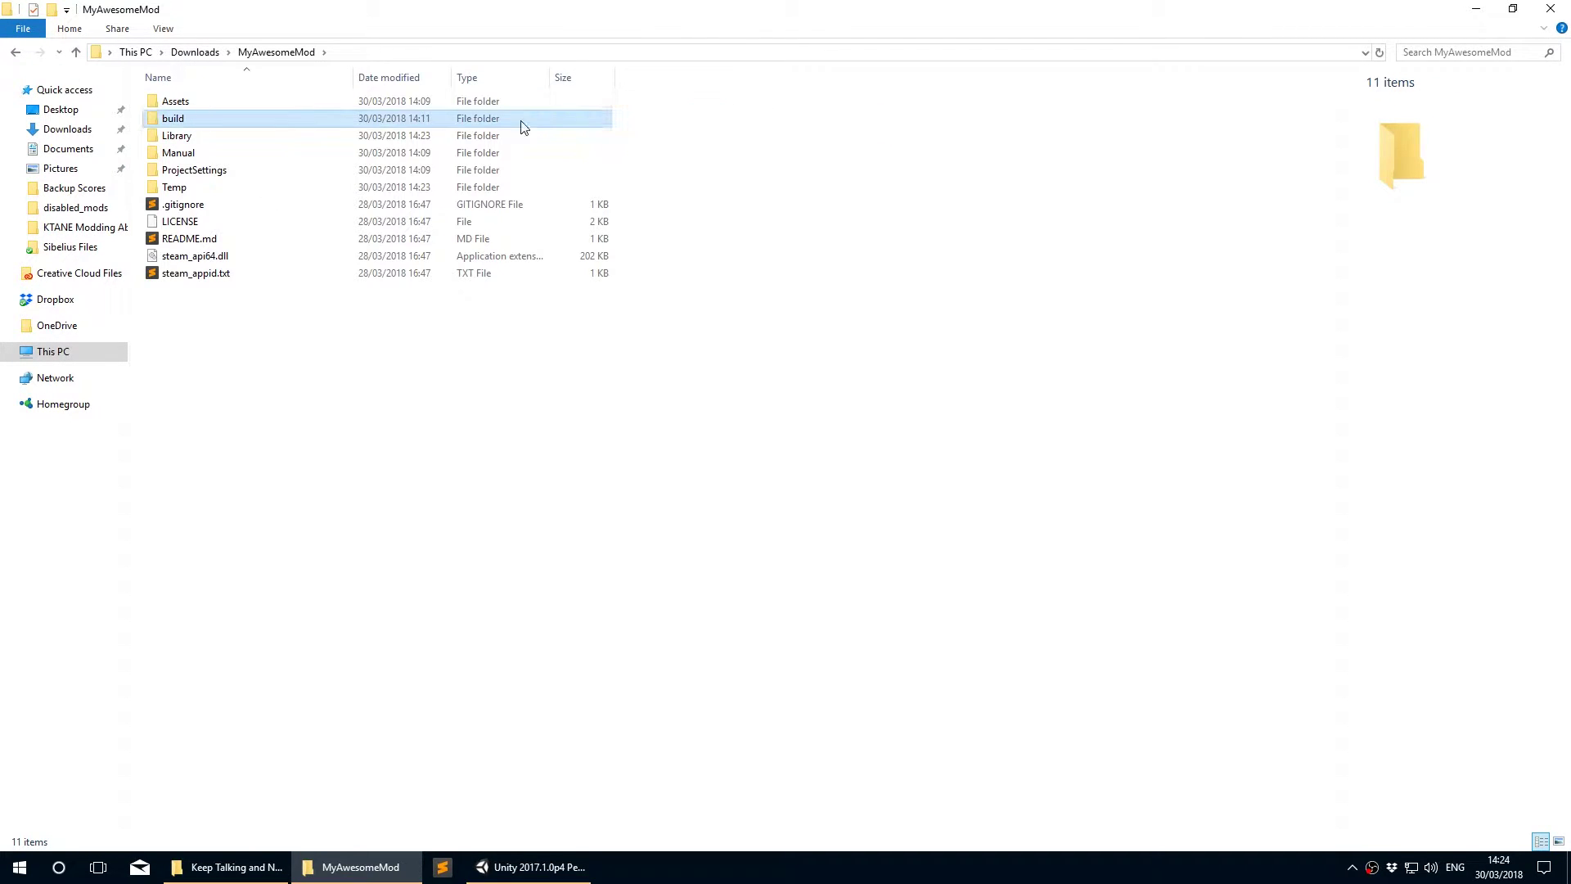
double_click(249, 121)
click(200, 112)
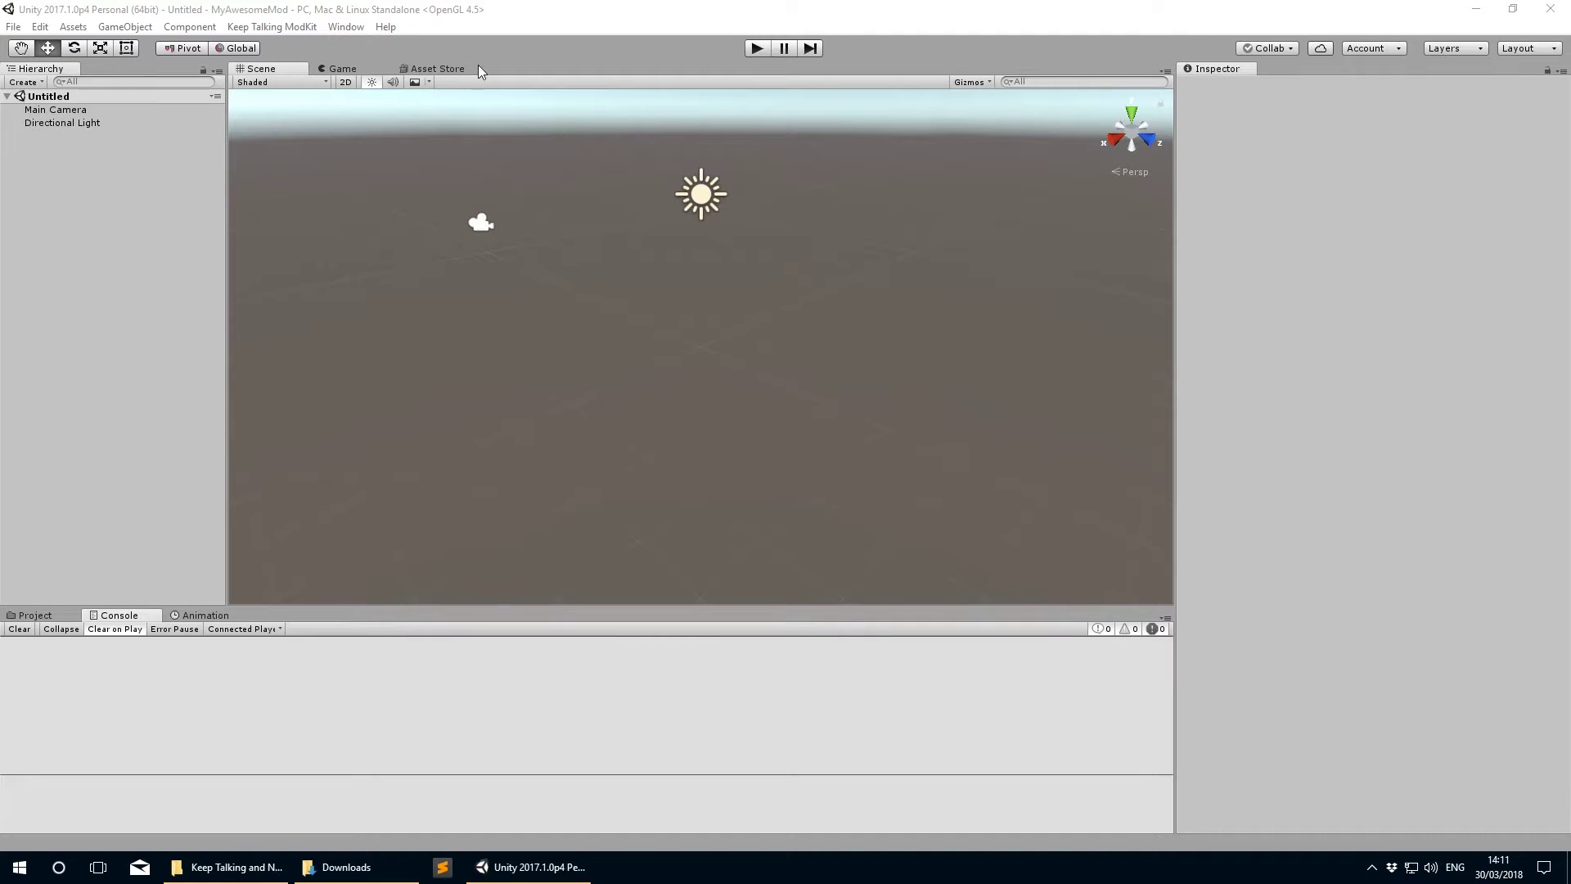
Step: Try to build the AssetBundle in Unity without a mod configuration and check the console output
click(291, 27)
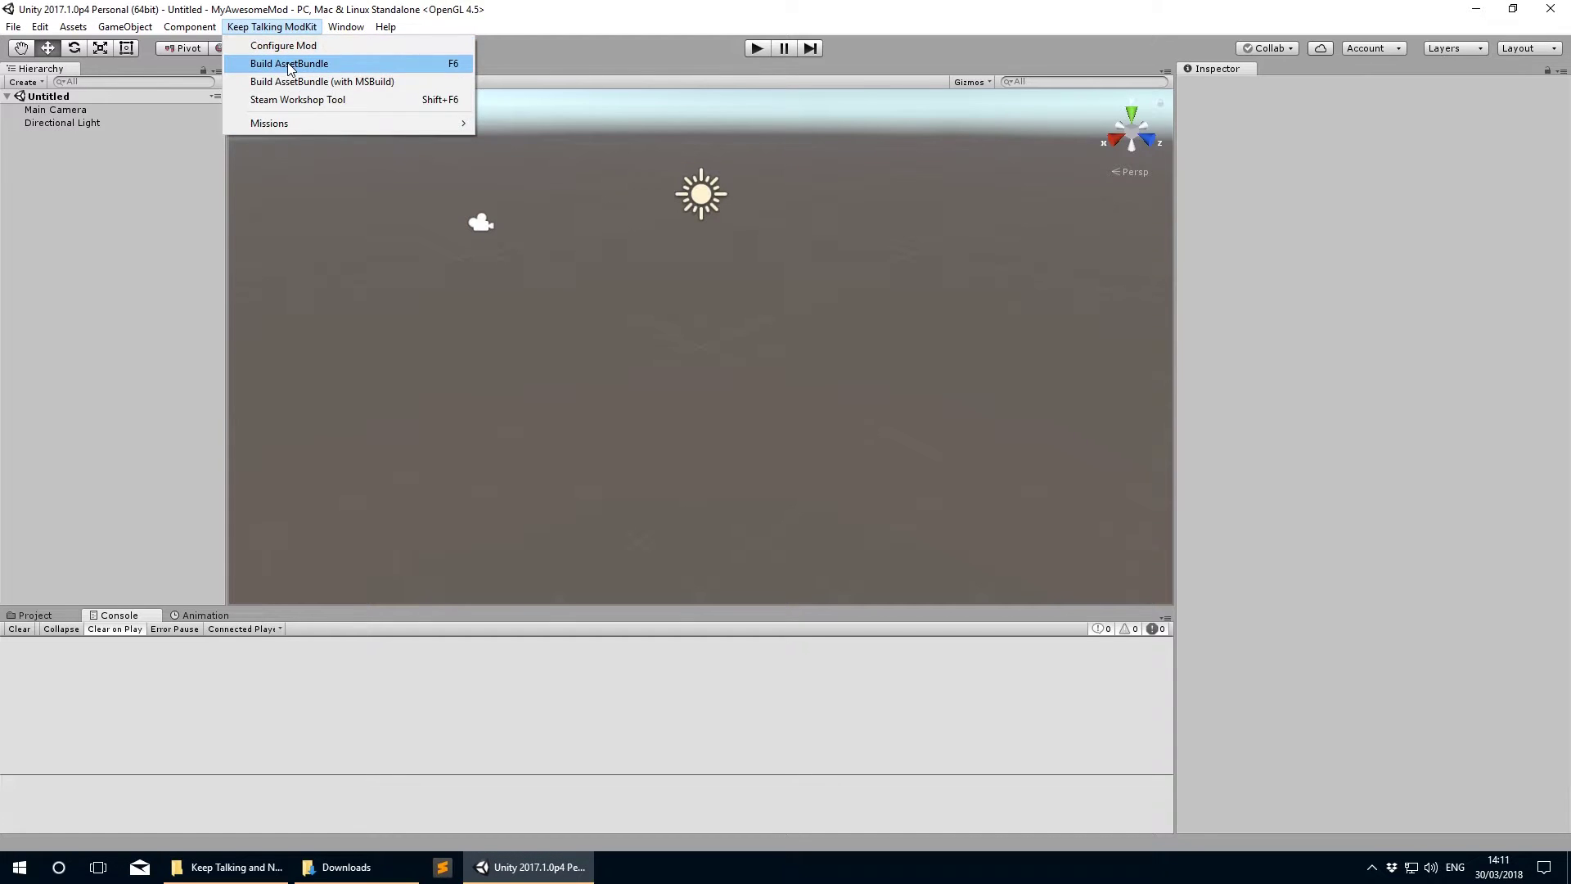
click(287, 63)
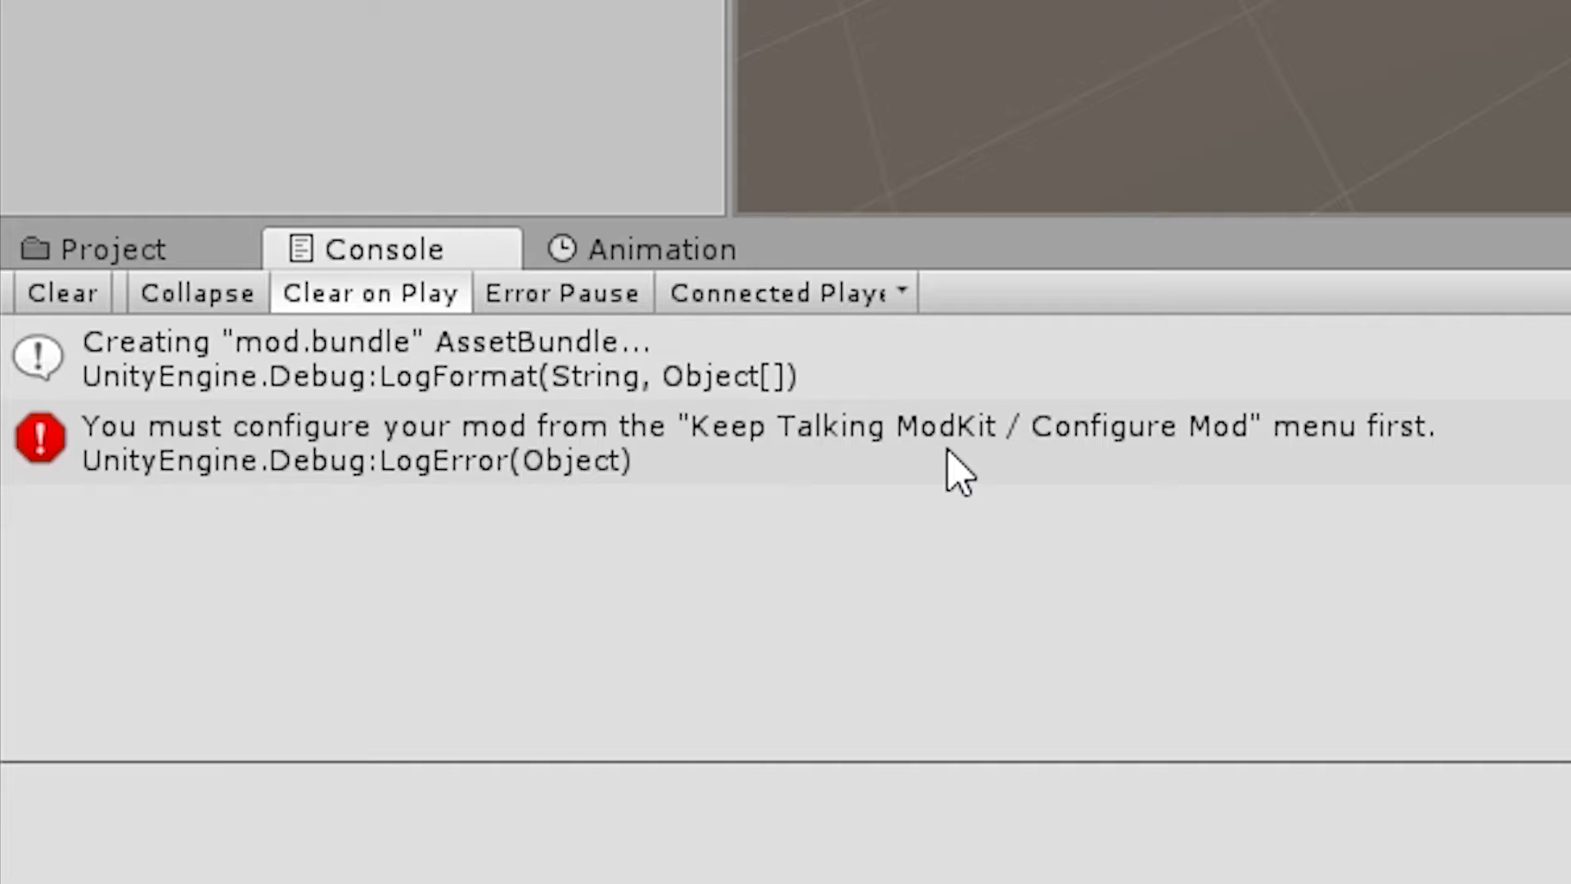
click(295, 680)
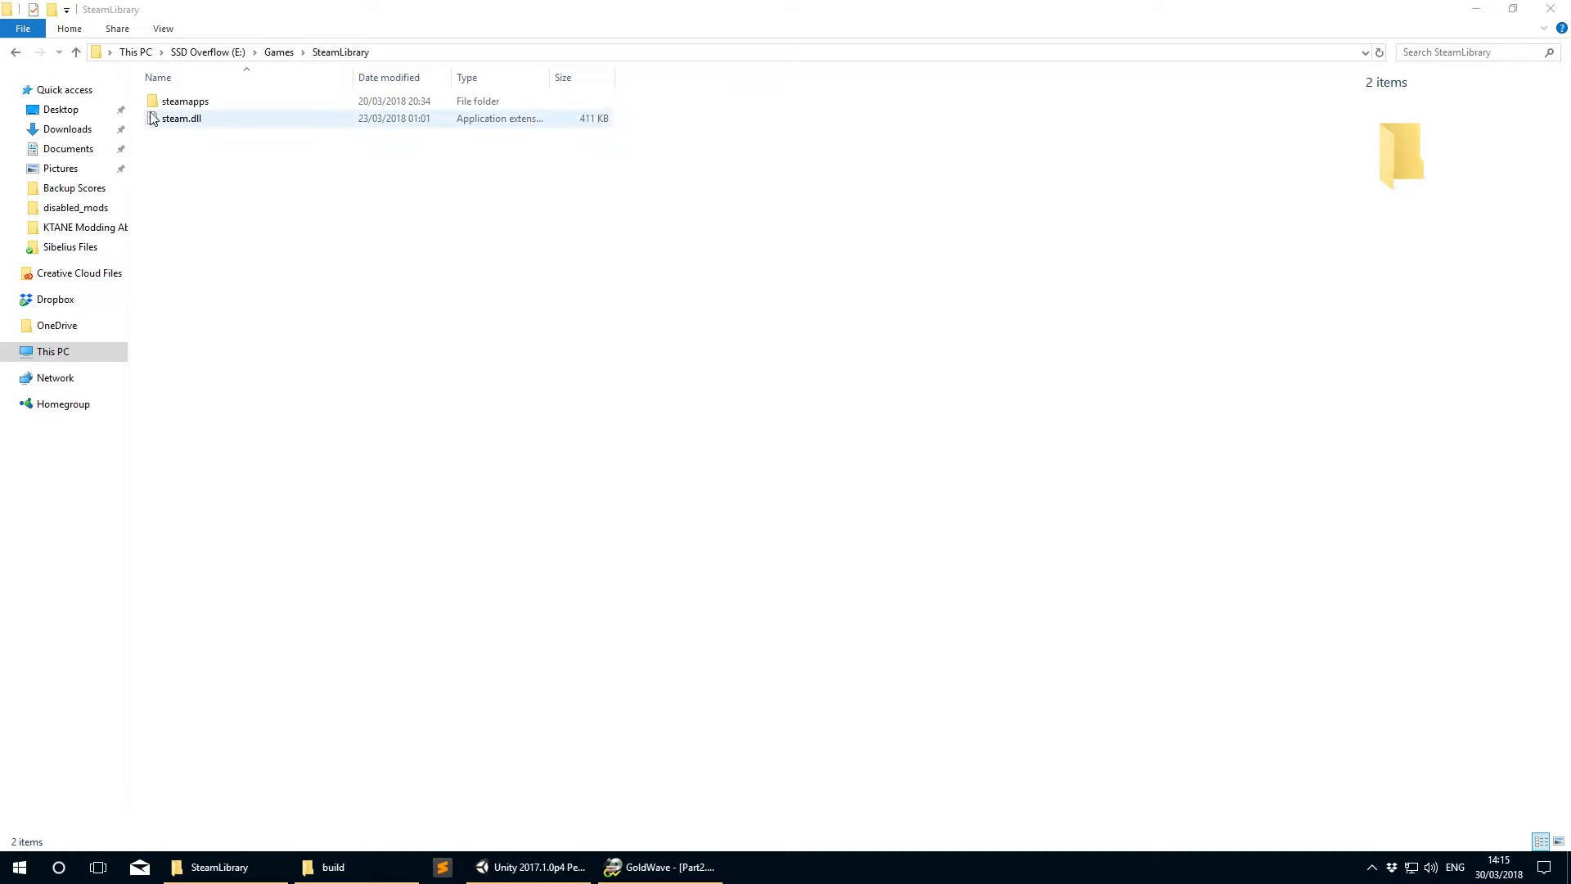
Step: Create a folder named mods in the Keep Talking and Nobody Explodes folder under steamapps\common and open it
double_click(171, 103)
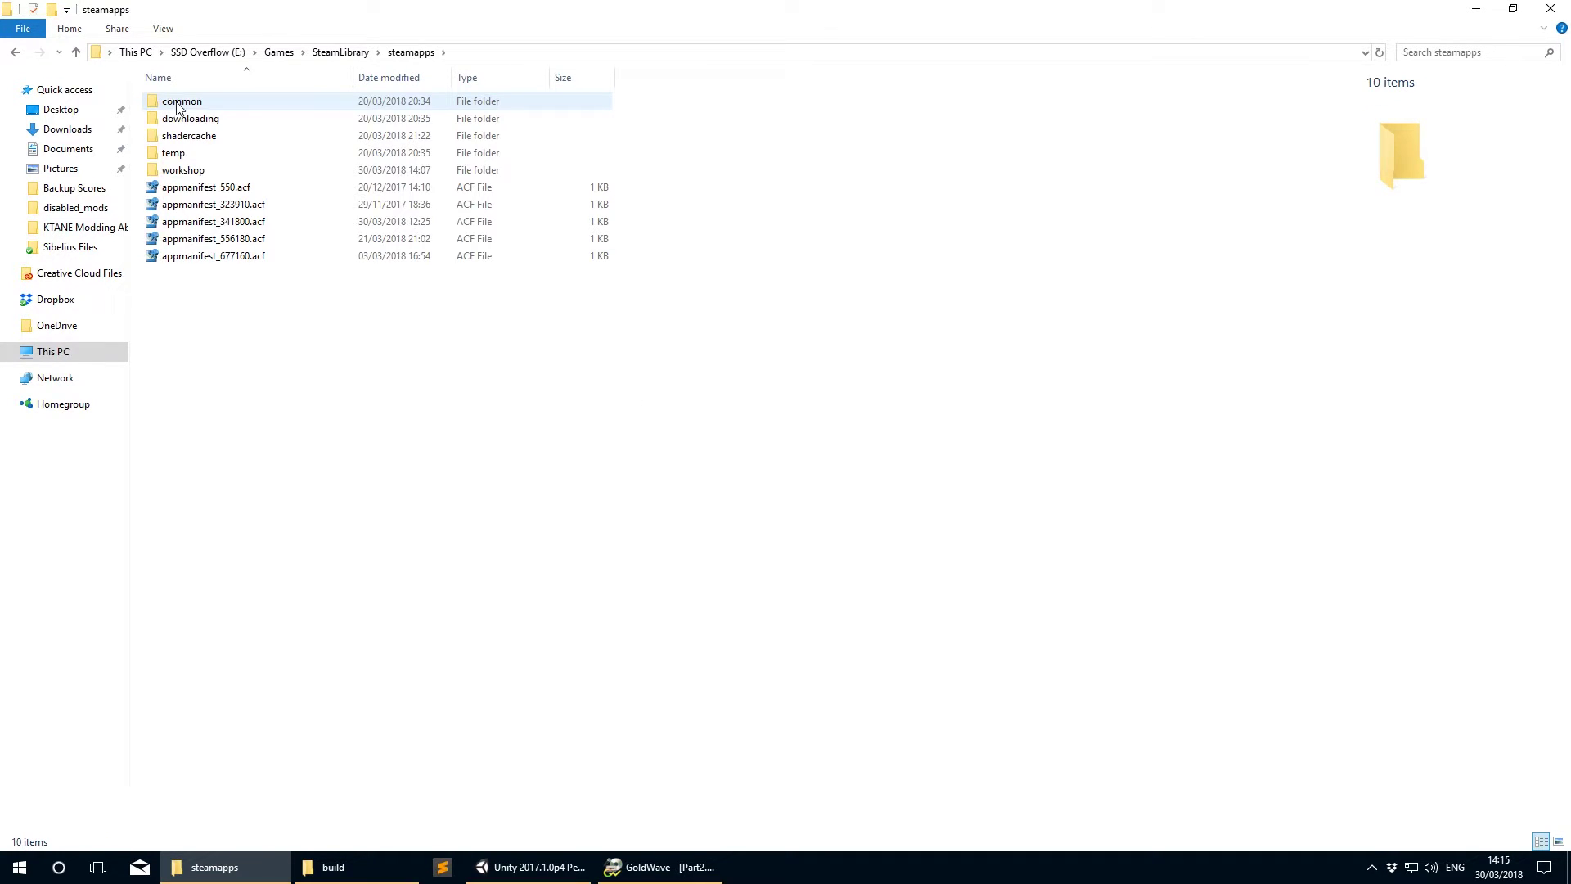
double_click(178, 103)
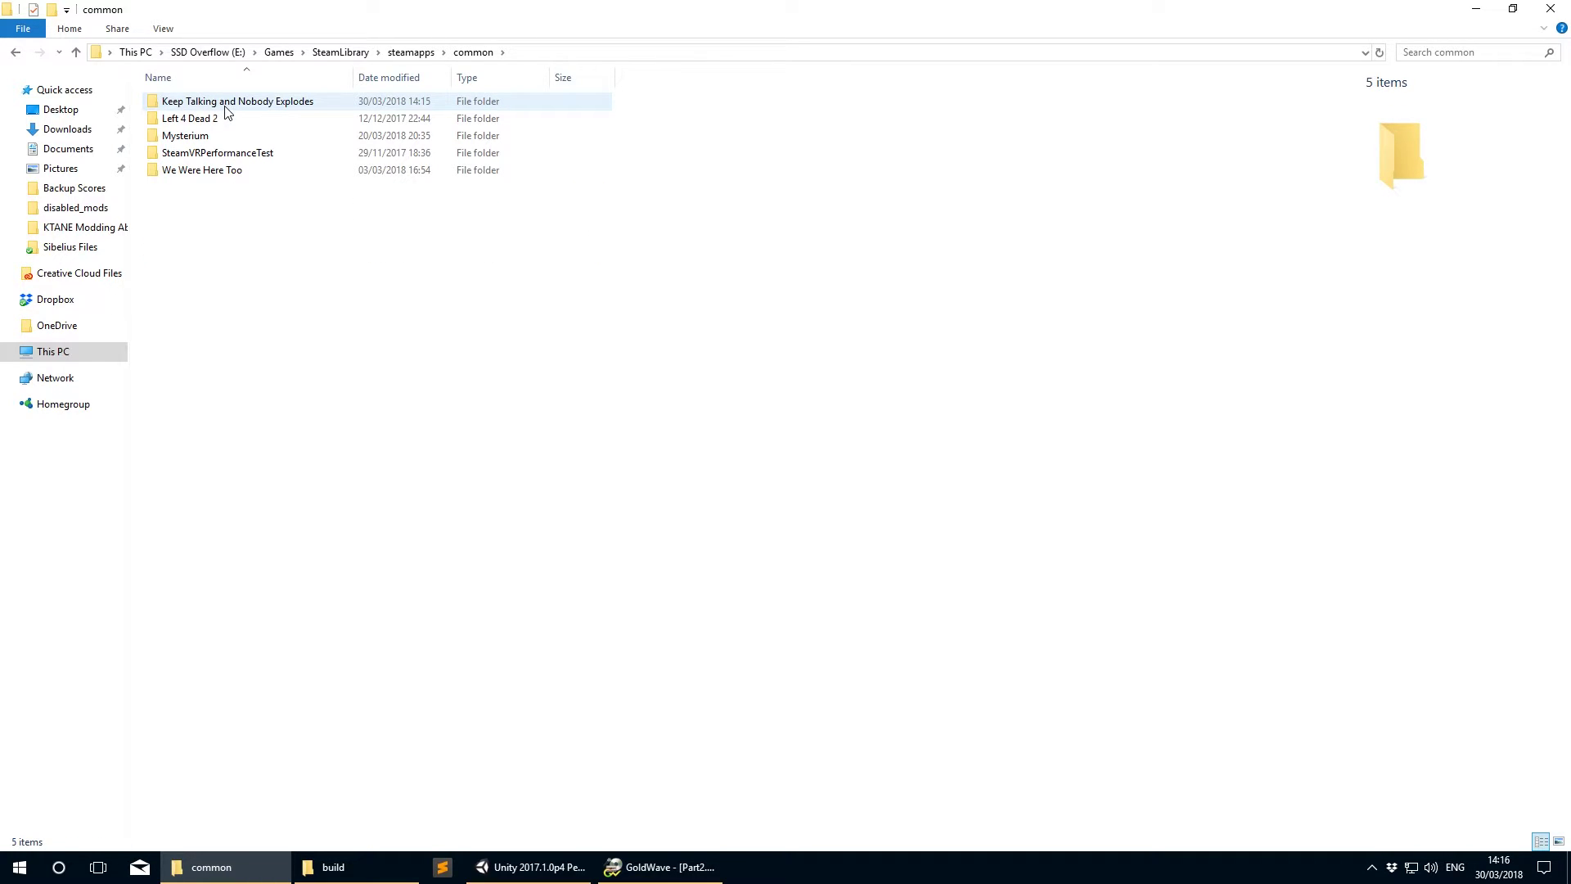
double_click(228, 106)
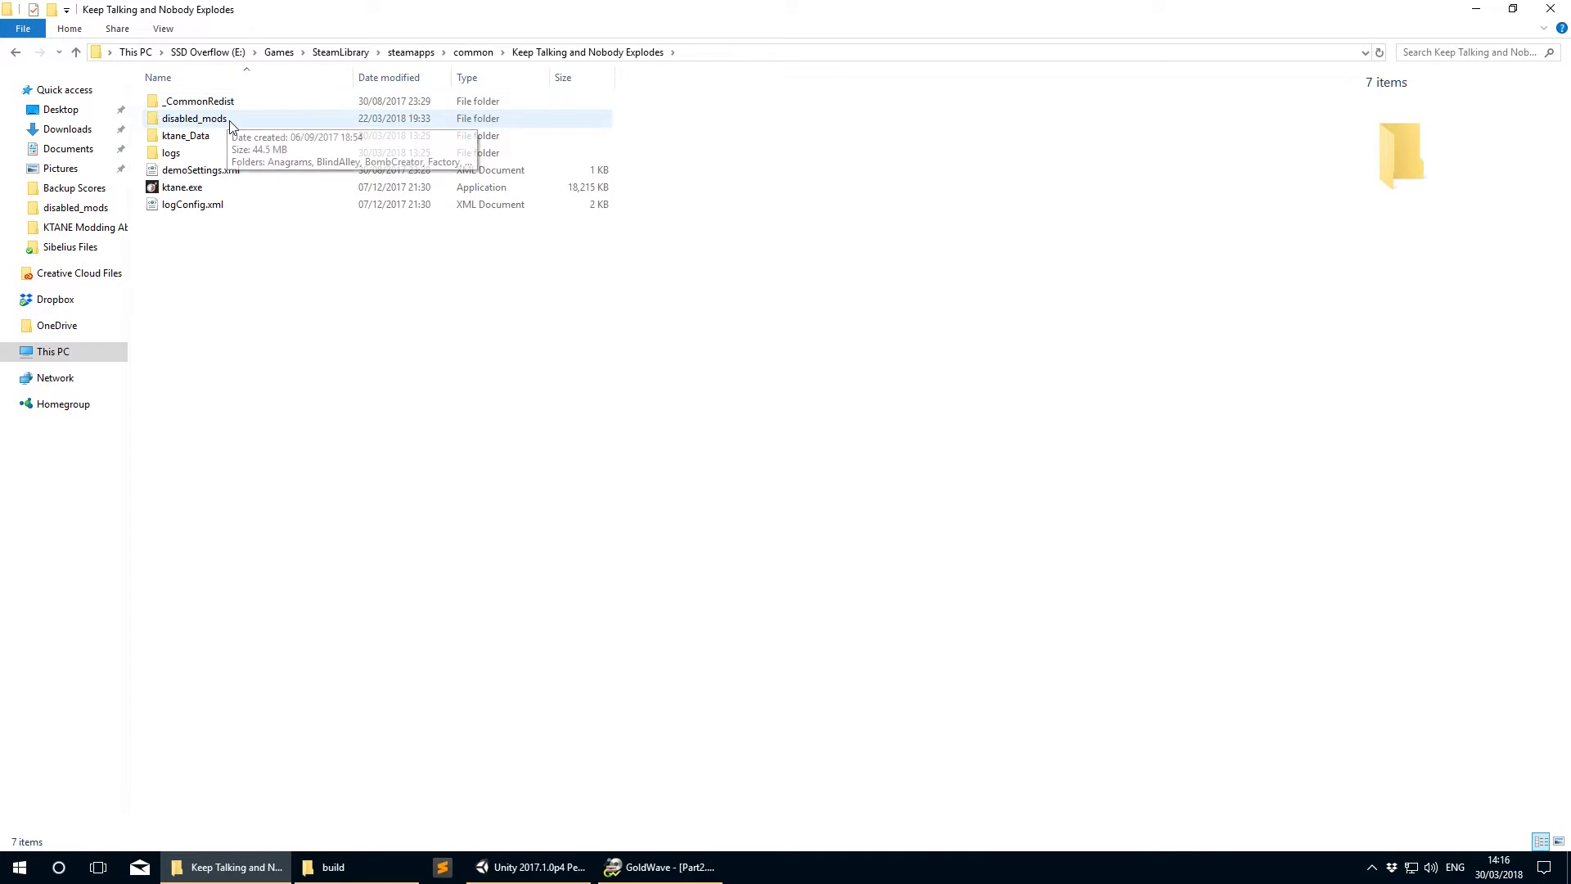
right_click(246, 263)
mouse_move(321, 472)
click(513, 476)
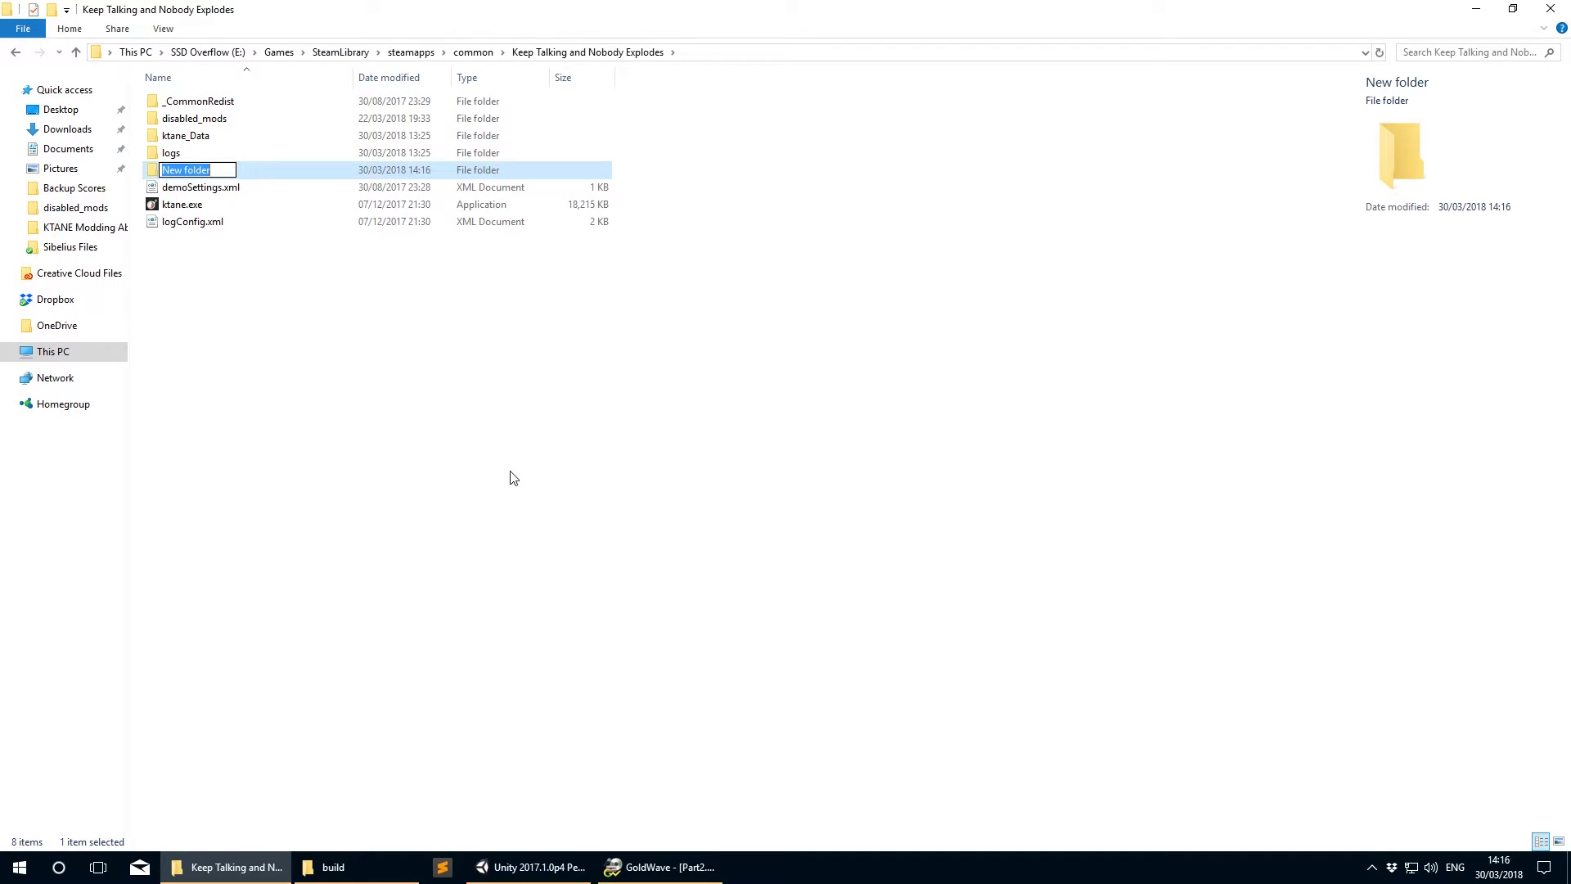
text(mods)
key(Return)
key(Return)
Step: Copy the built MyAwesomeMod folder into the game's mods folder and run ktane.exe
key(alt+Tab)
click(238, 108)
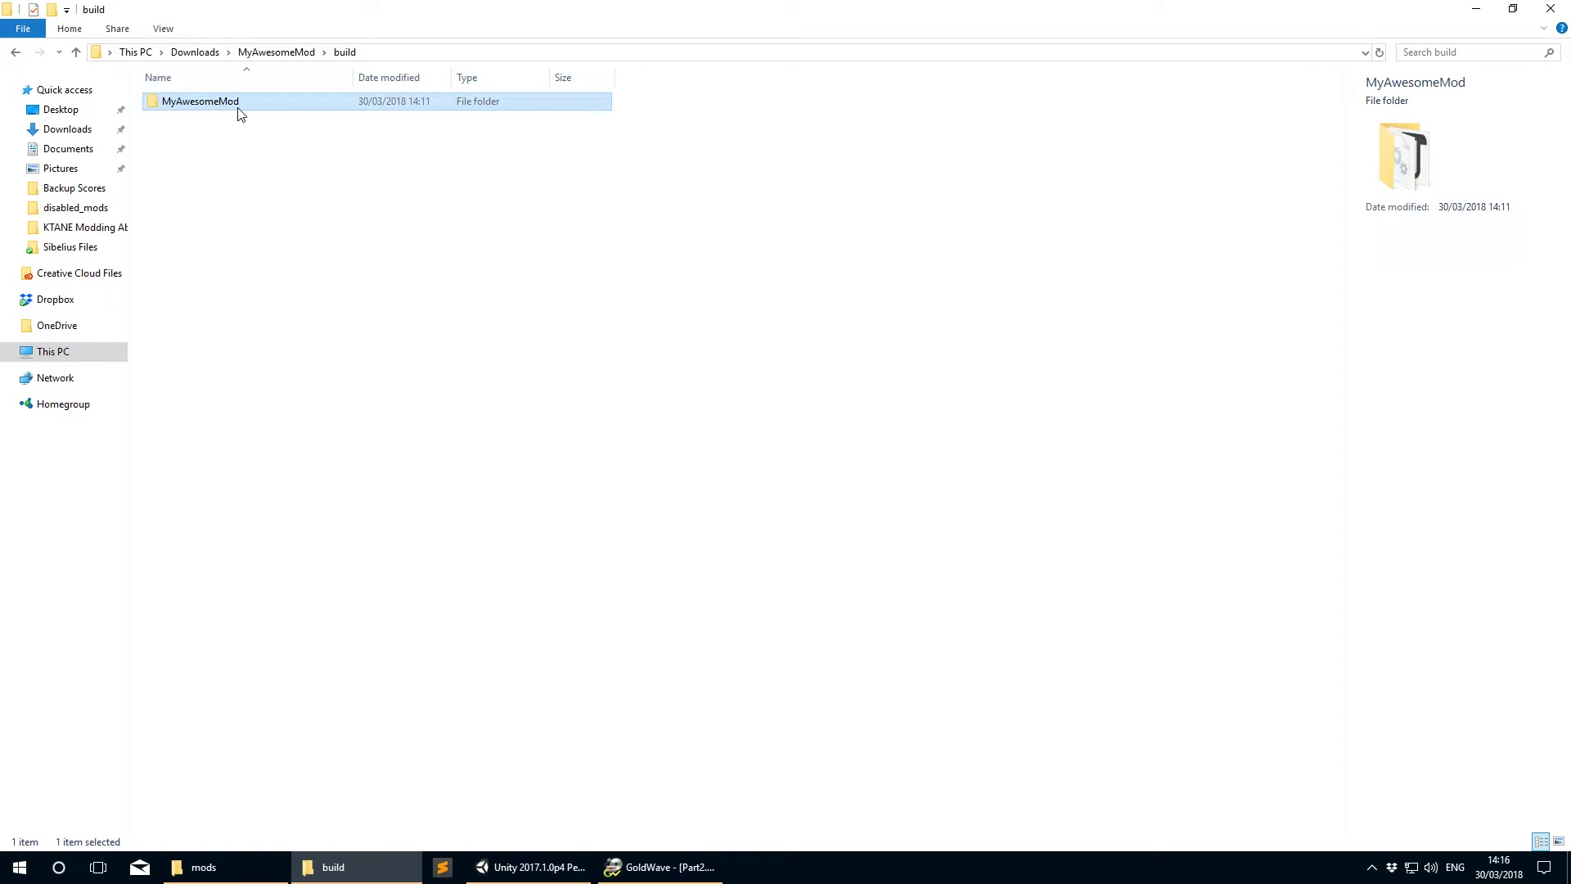
click(231, 866)
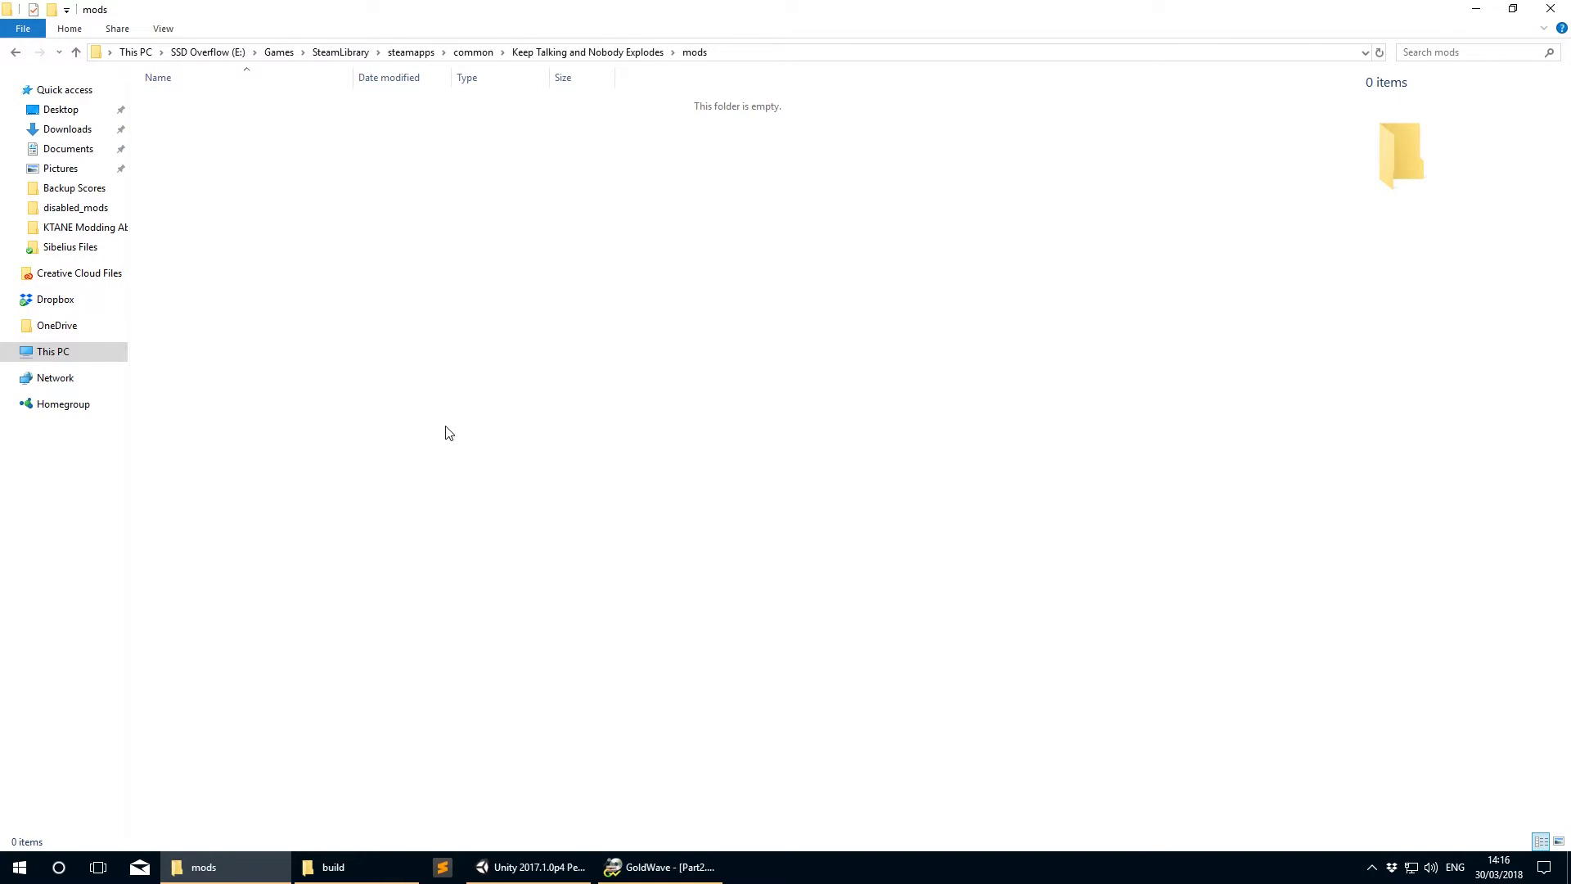
key(ctrl+v)
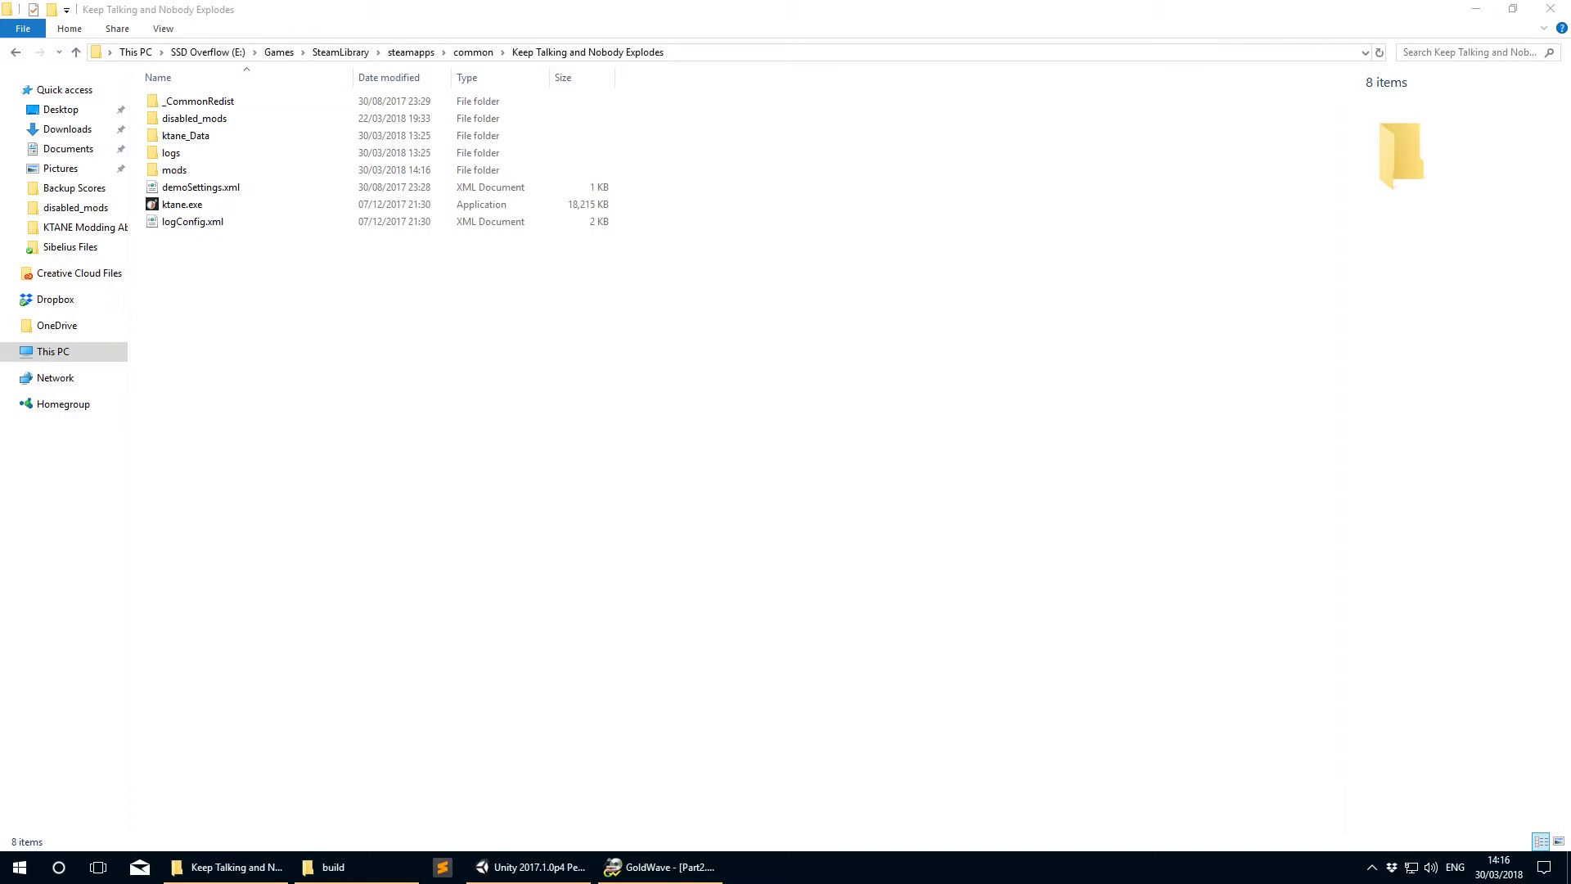
double_click(203, 204)
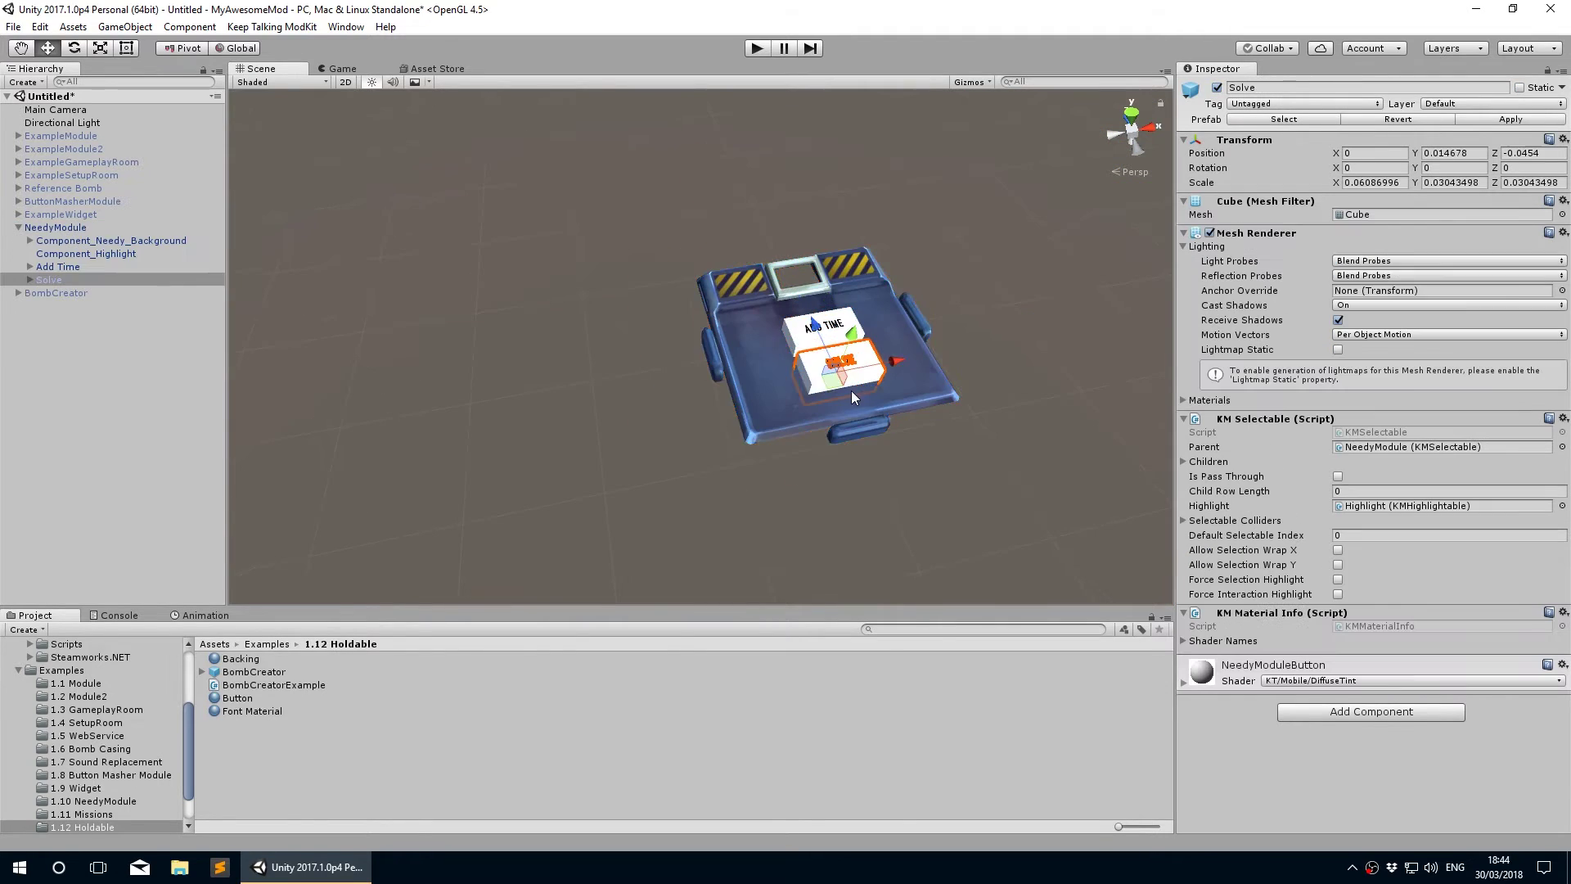
Step: Inspect the needy module and its Solve button in the Scene view, and deactivate the module
key(f)
click(687, 414)
Step: Activate ButtonMasherModule, examine it from several angles in the Scene view, and deactivate it again
key(f)
click(1217, 88)
click(18, 227)
click(57, 202)
click(1216, 87)
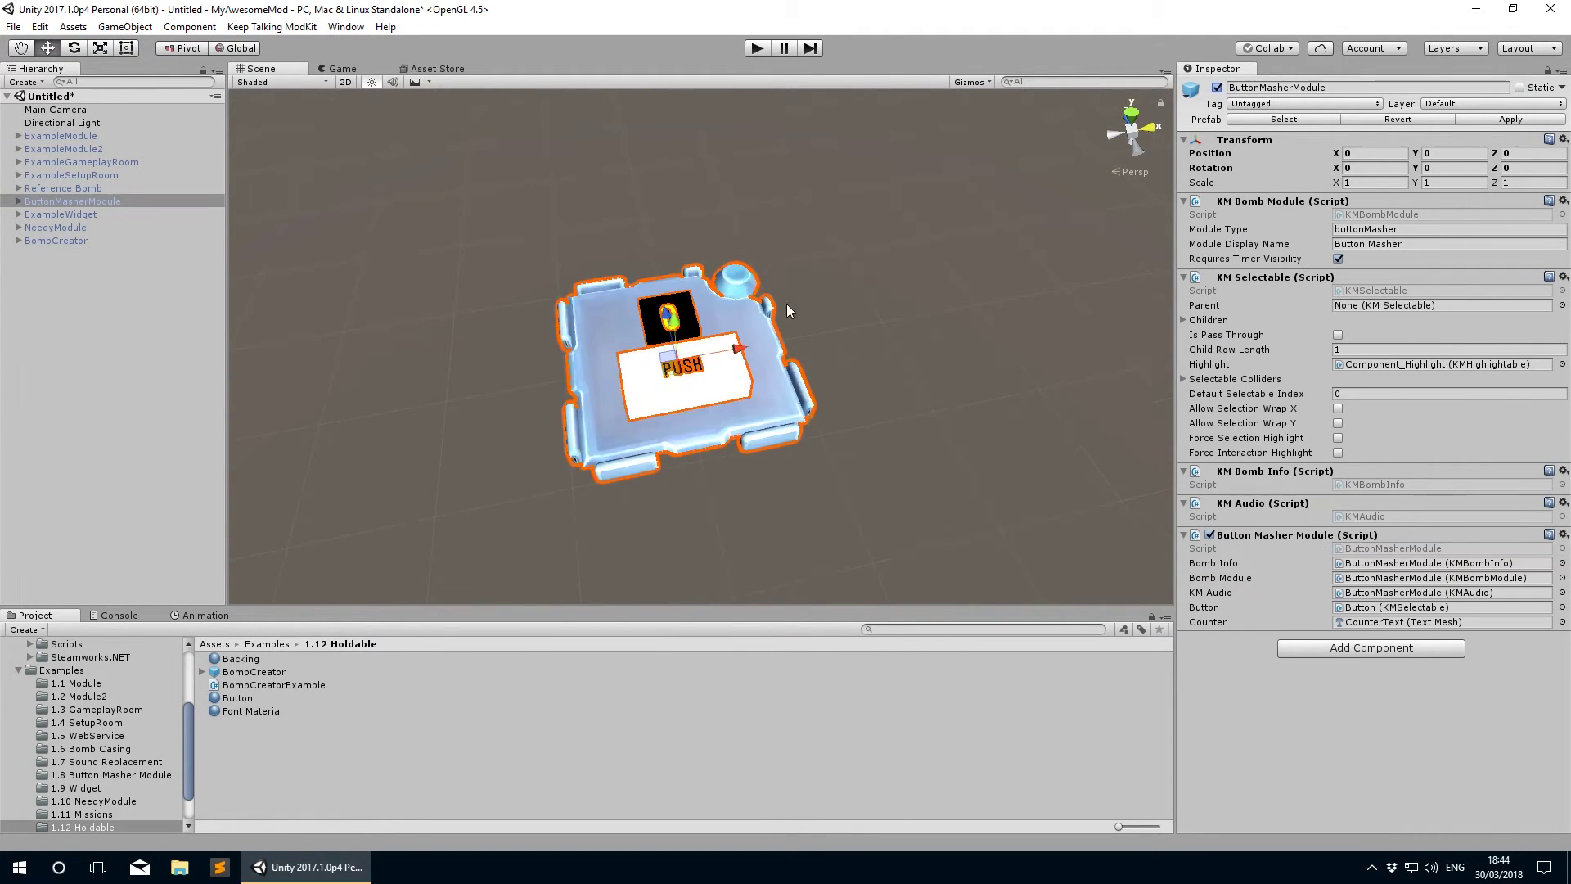
right_drag(499, 384, 629, 405)
key(f)
scroll(629, 411, down, 8)
click(1217, 87)
Step: Activate ExampleGameplayRoom, look around the room in the Scene view, and deactivate it again
click(81, 162)
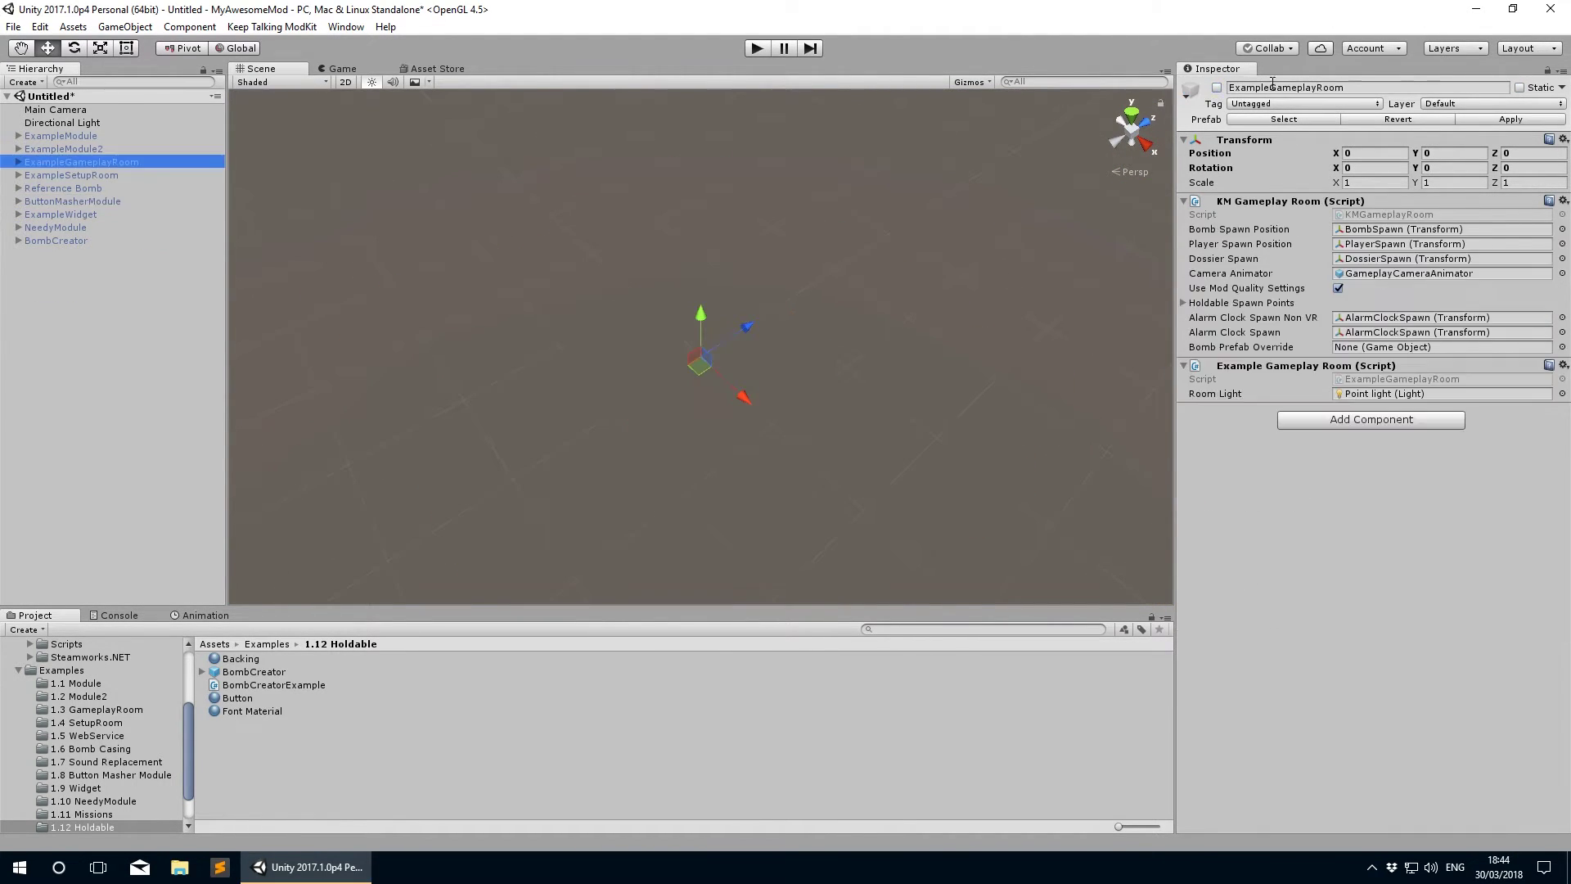
click(1217, 87)
alt+drag(673, 540, 674, 481)
scroll(674, 481, up, 8)
right_drag(673, 481, 911, 375)
scroll(912, 376, down, 8)
alt+drag(911, 375, 1069, 245)
click(1216, 88)
Step: Activate ExampleSetupRoom and look around the room in the Scene view
click(71, 176)
click(1217, 87)
scroll(635, 316, up, 5)
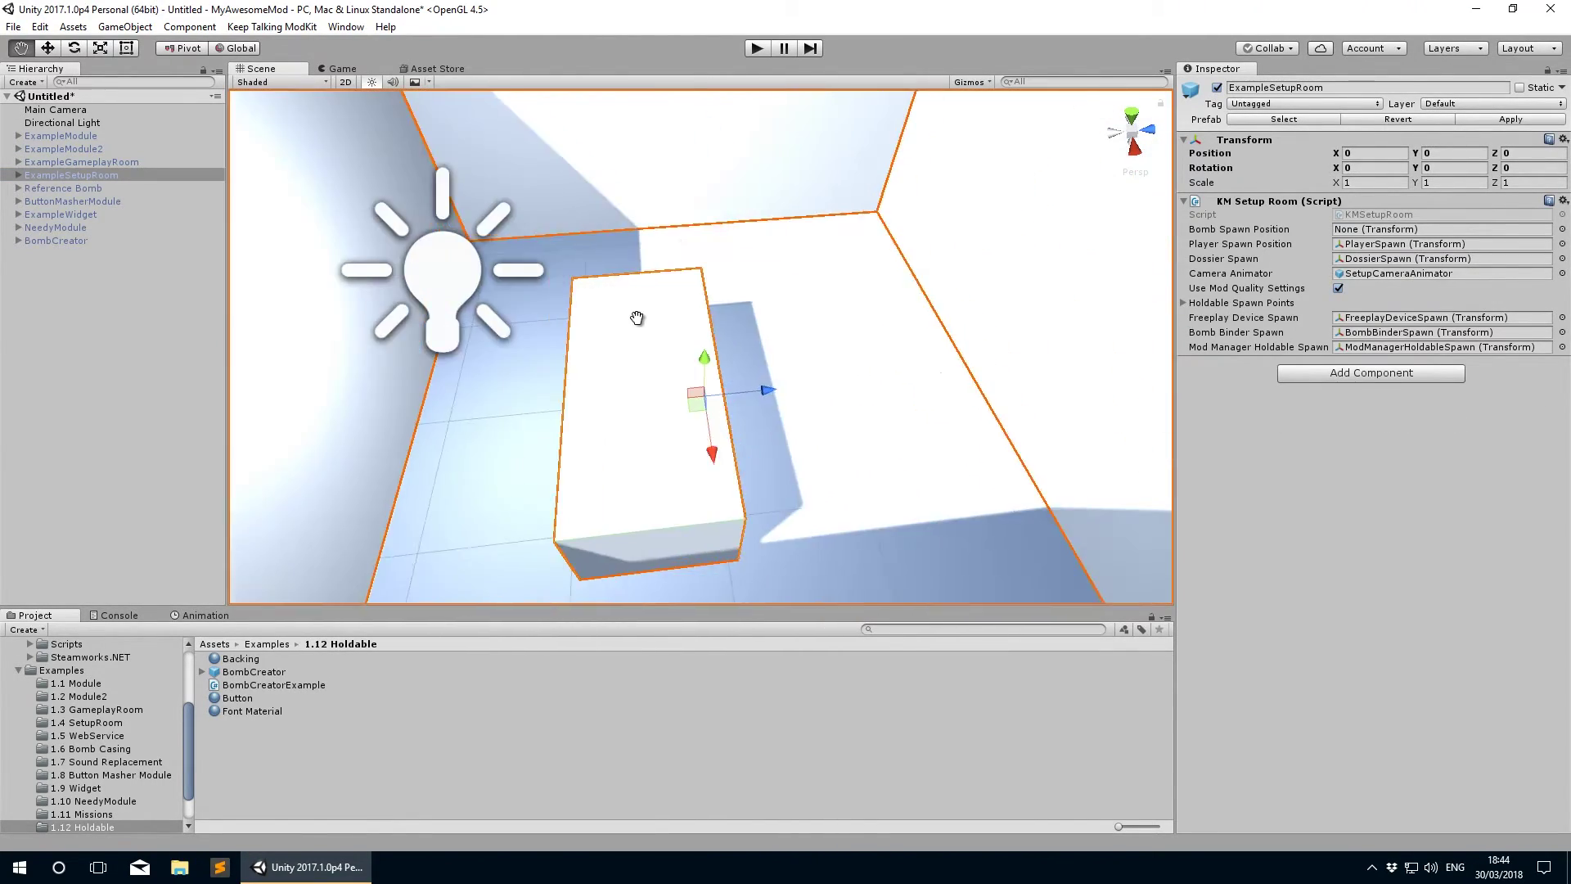
alt+drag(635, 315, 624, 341)
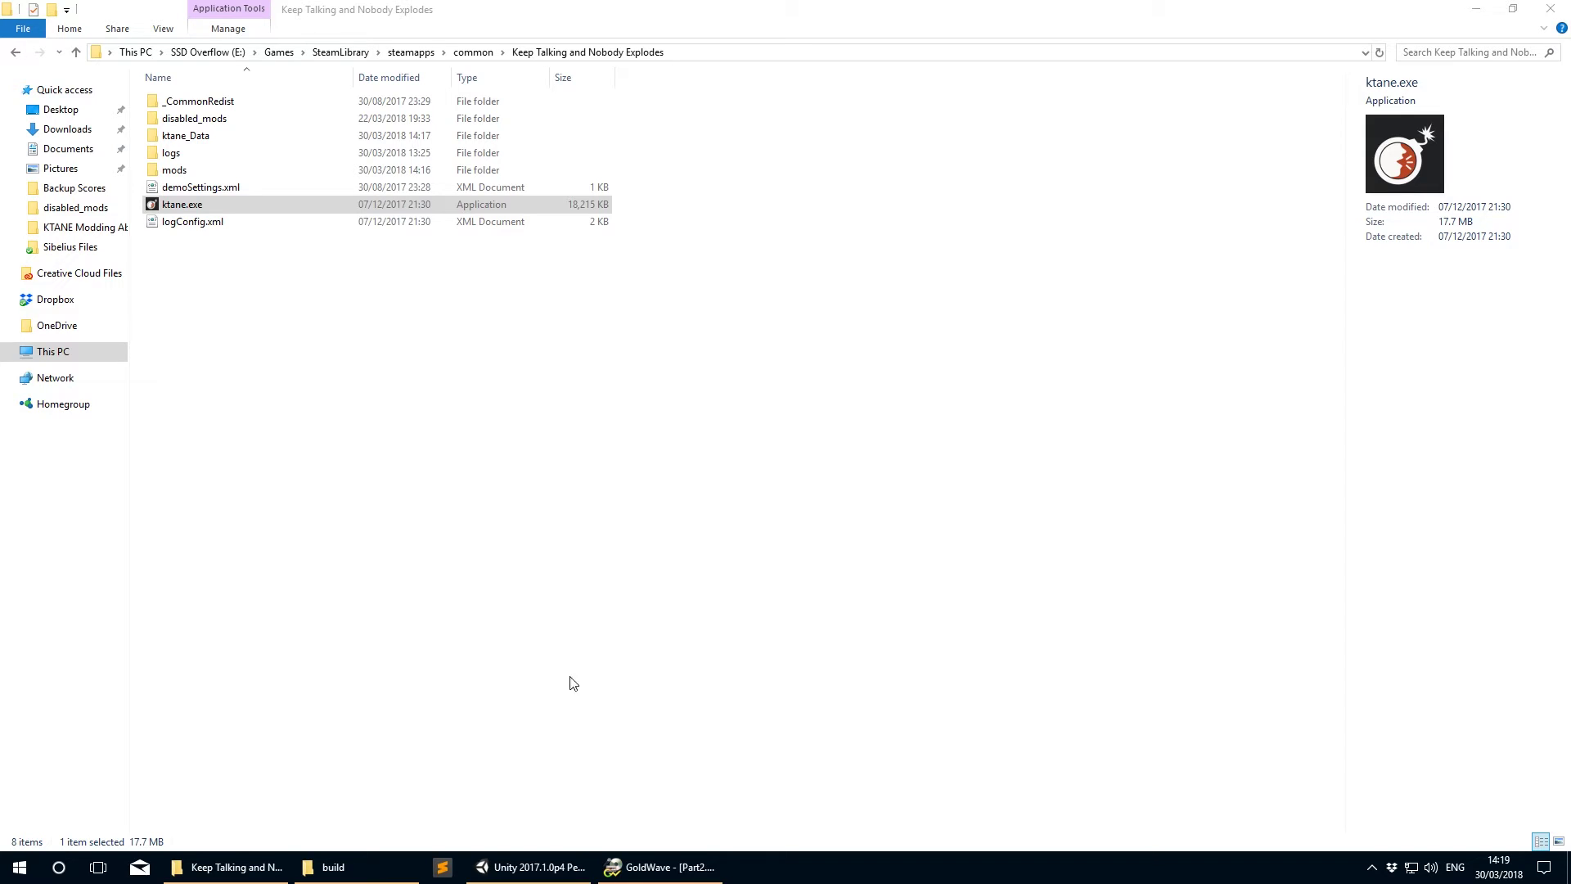
Step: Switch to Unity and search the project assets for b:mod.bundle
click(531, 866)
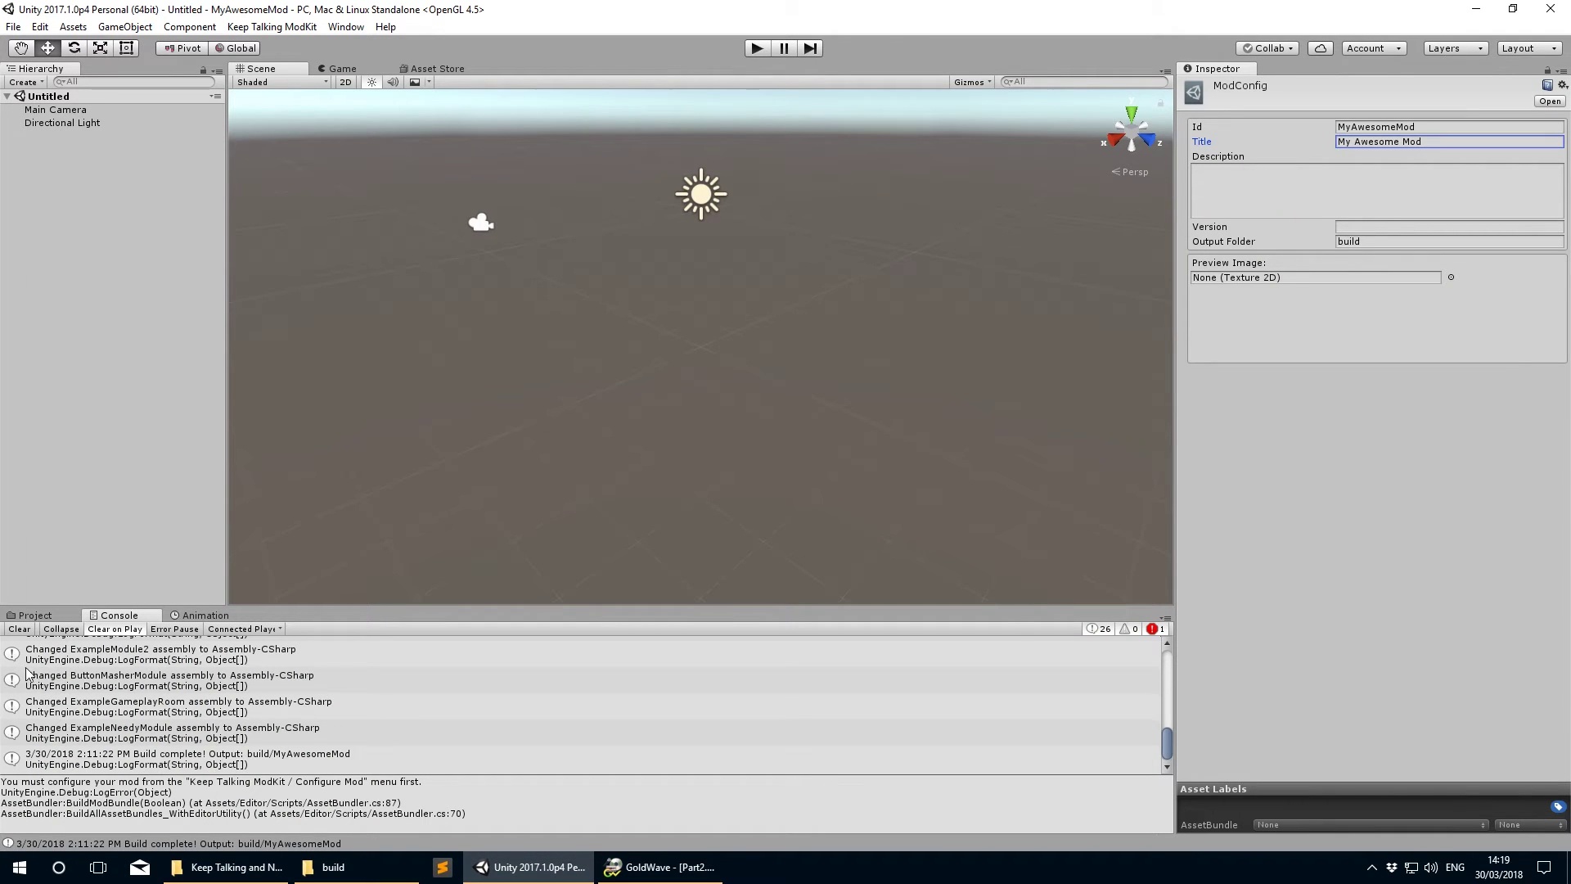
click(29, 618)
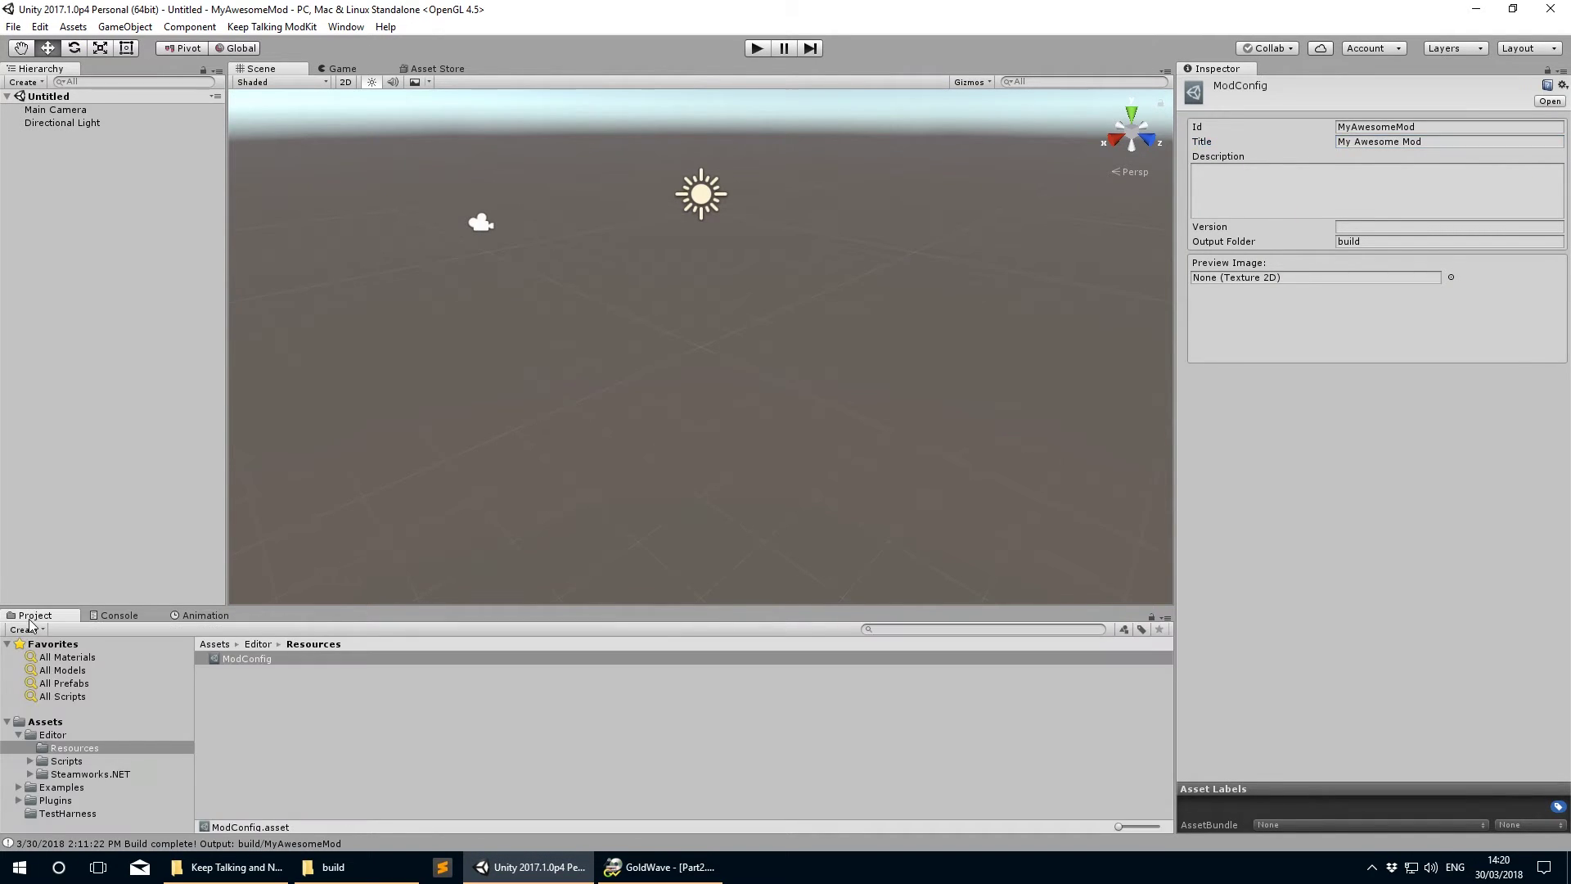
click(905, 629)
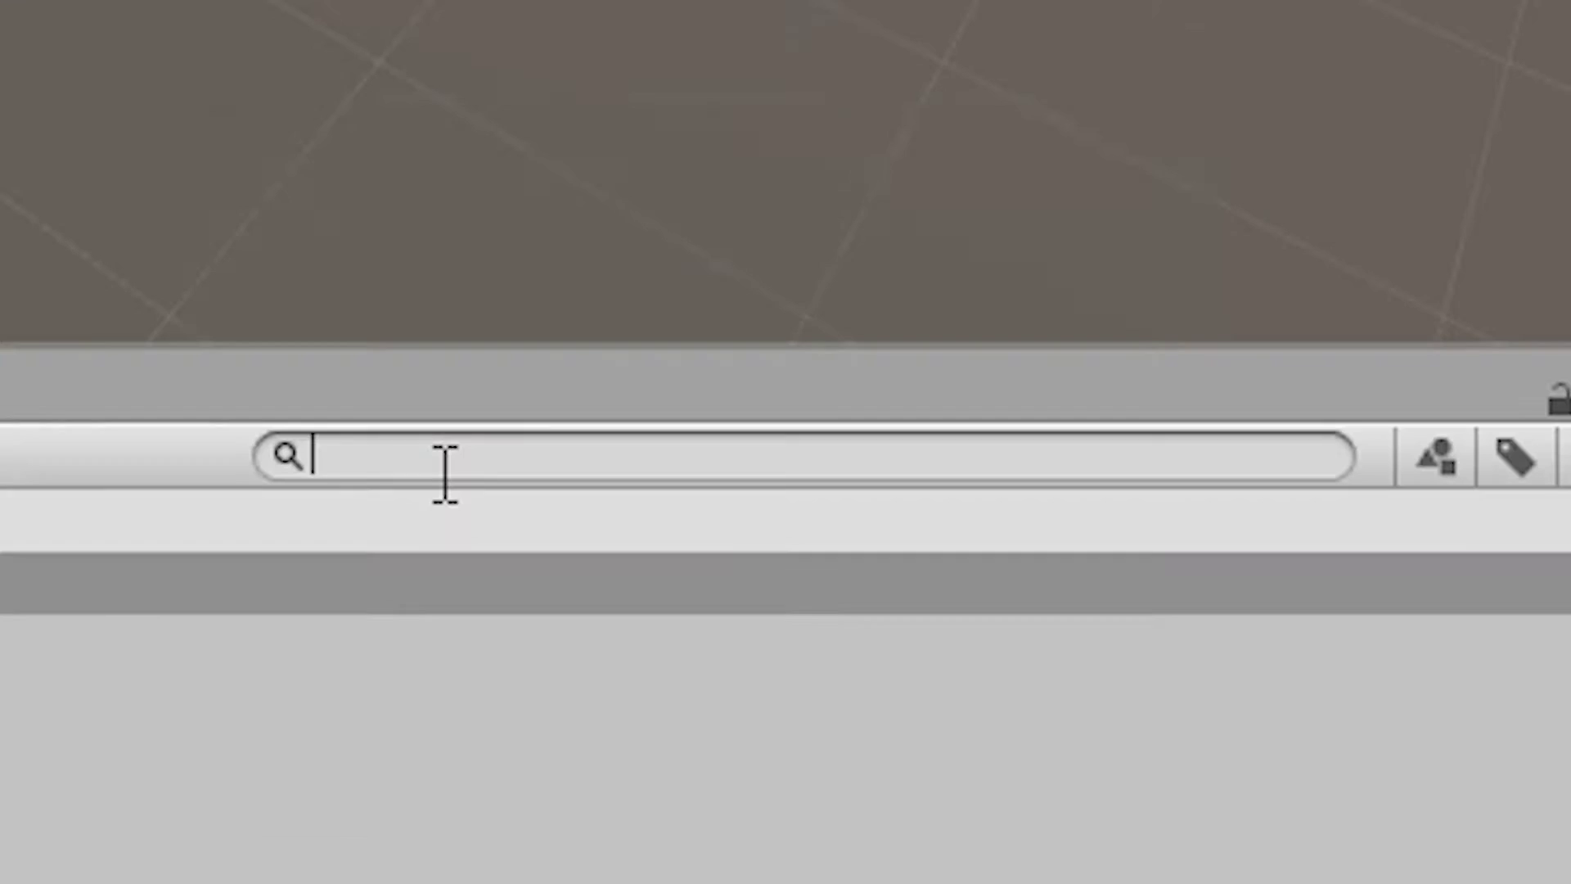
text(b:mod.bundle)
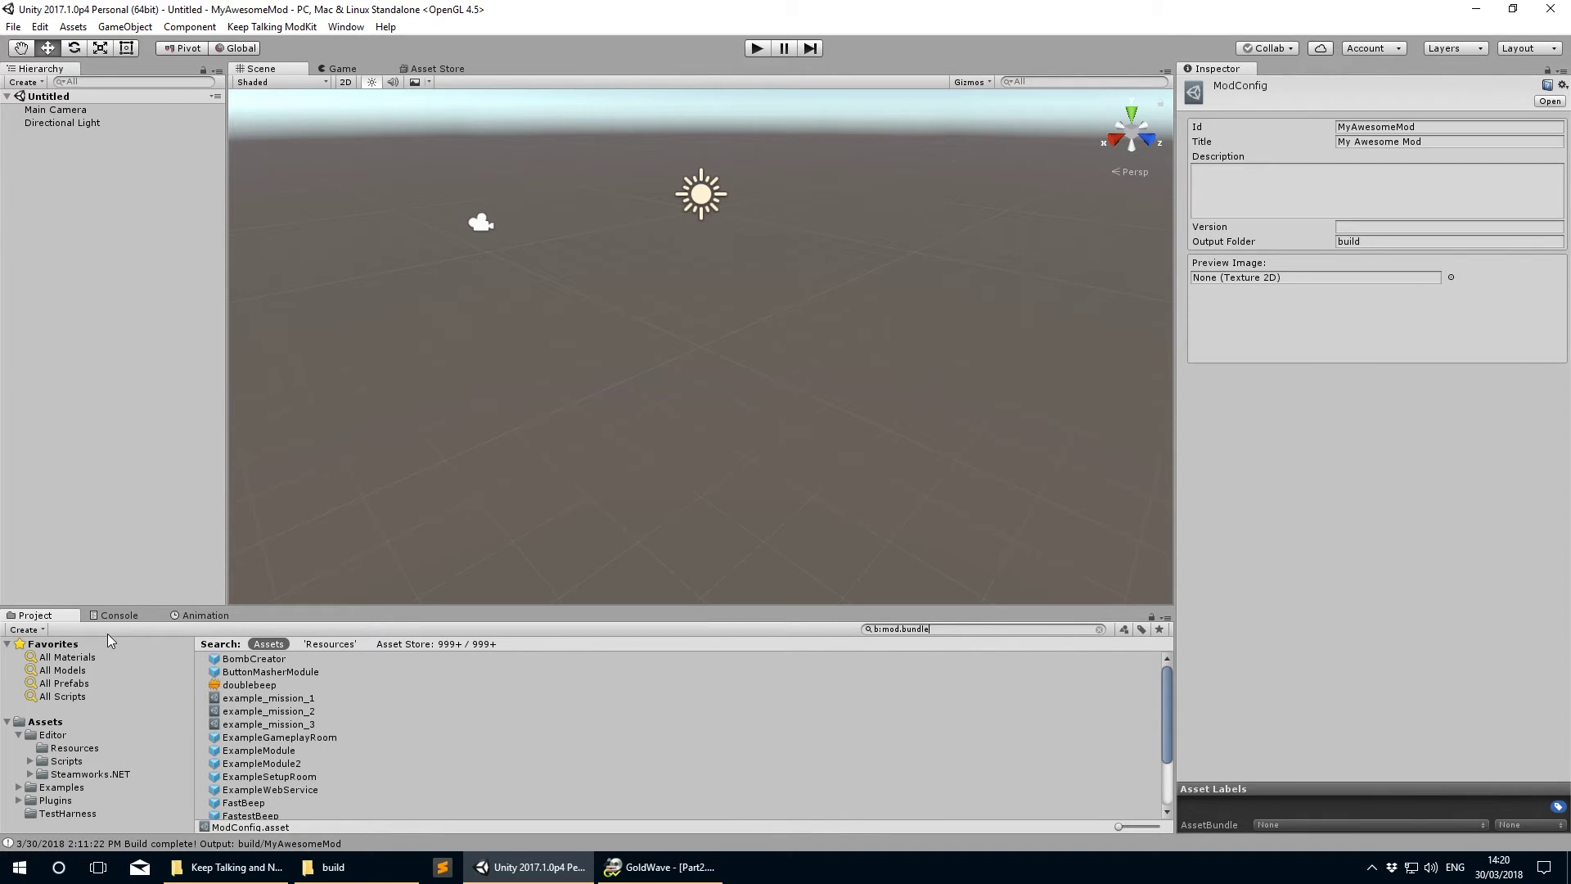
Step: Select all found assets from BombCreator through tick and set their AssetBundle to None
click(277, 660)
scroll(302, 756, down, 2)
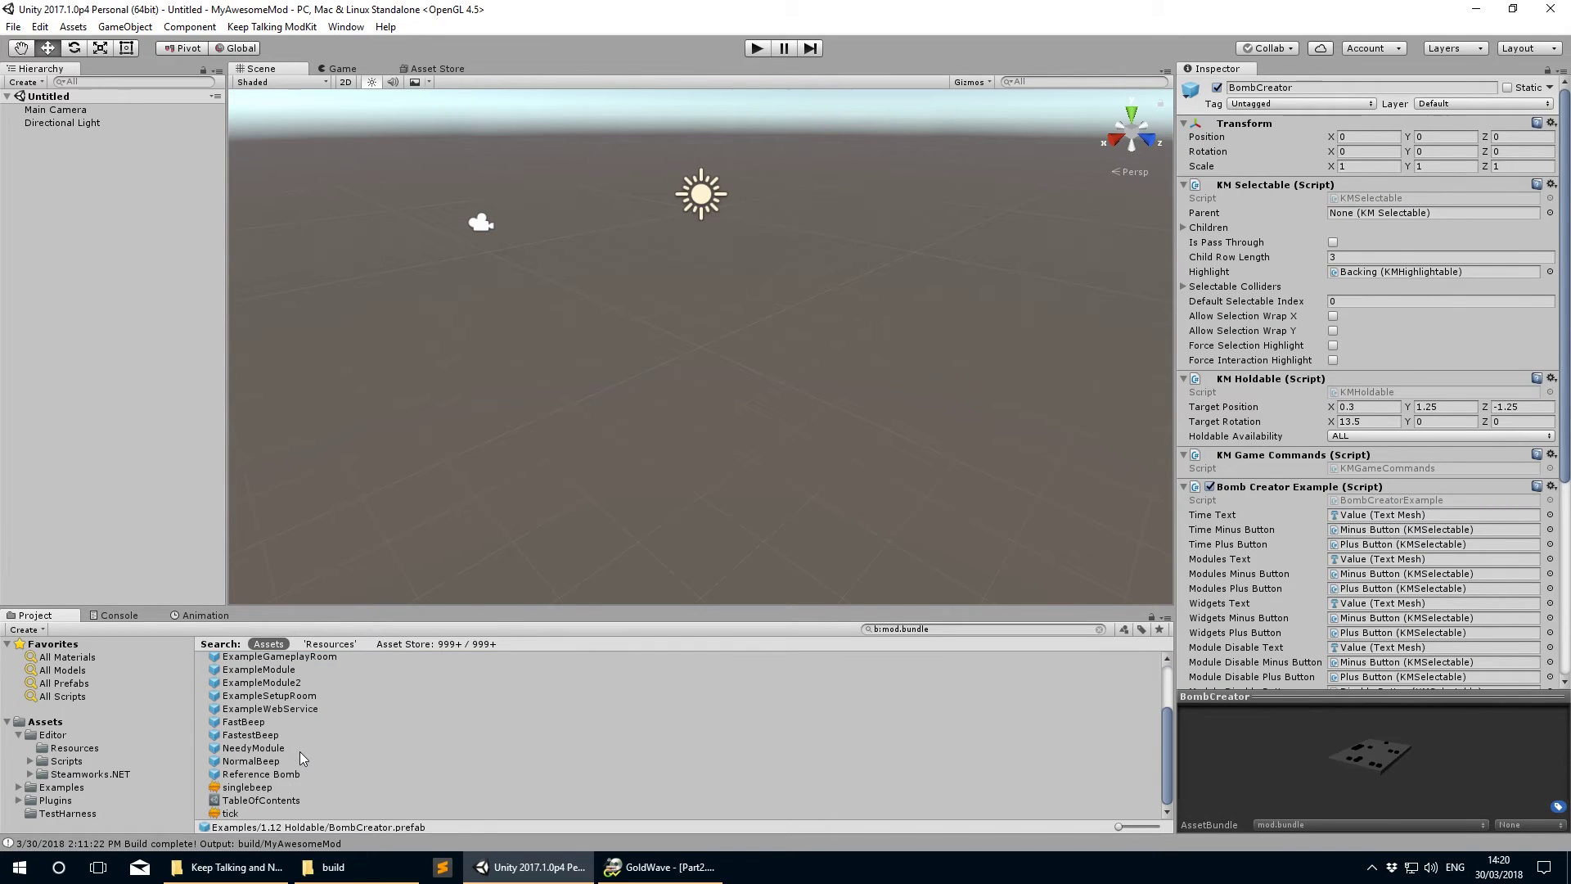
shift+click(231, 813)
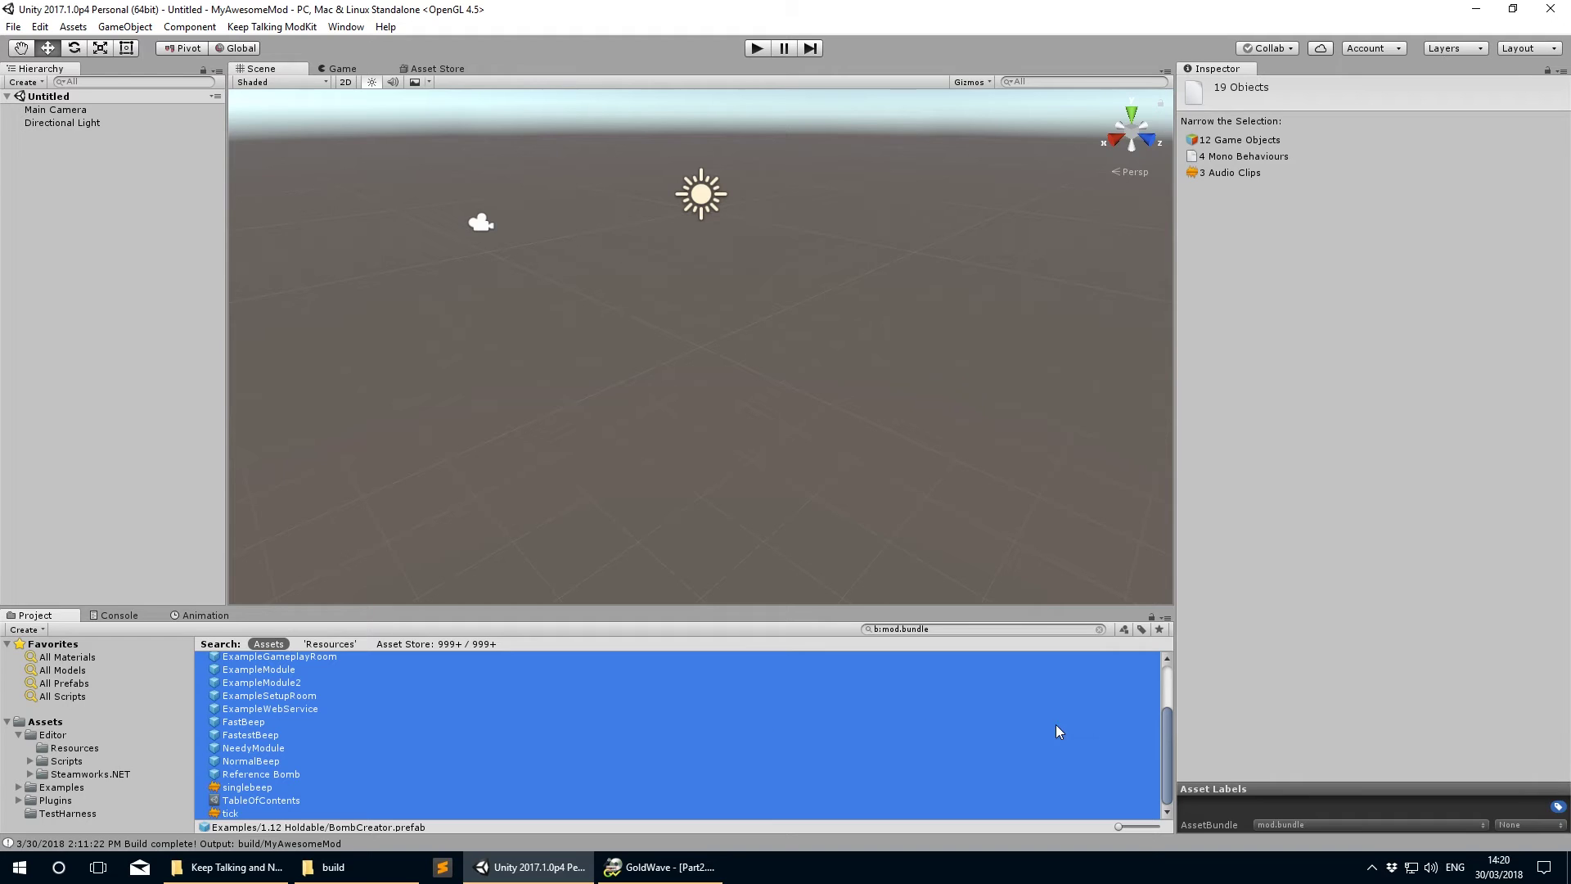
click(1313, 825)
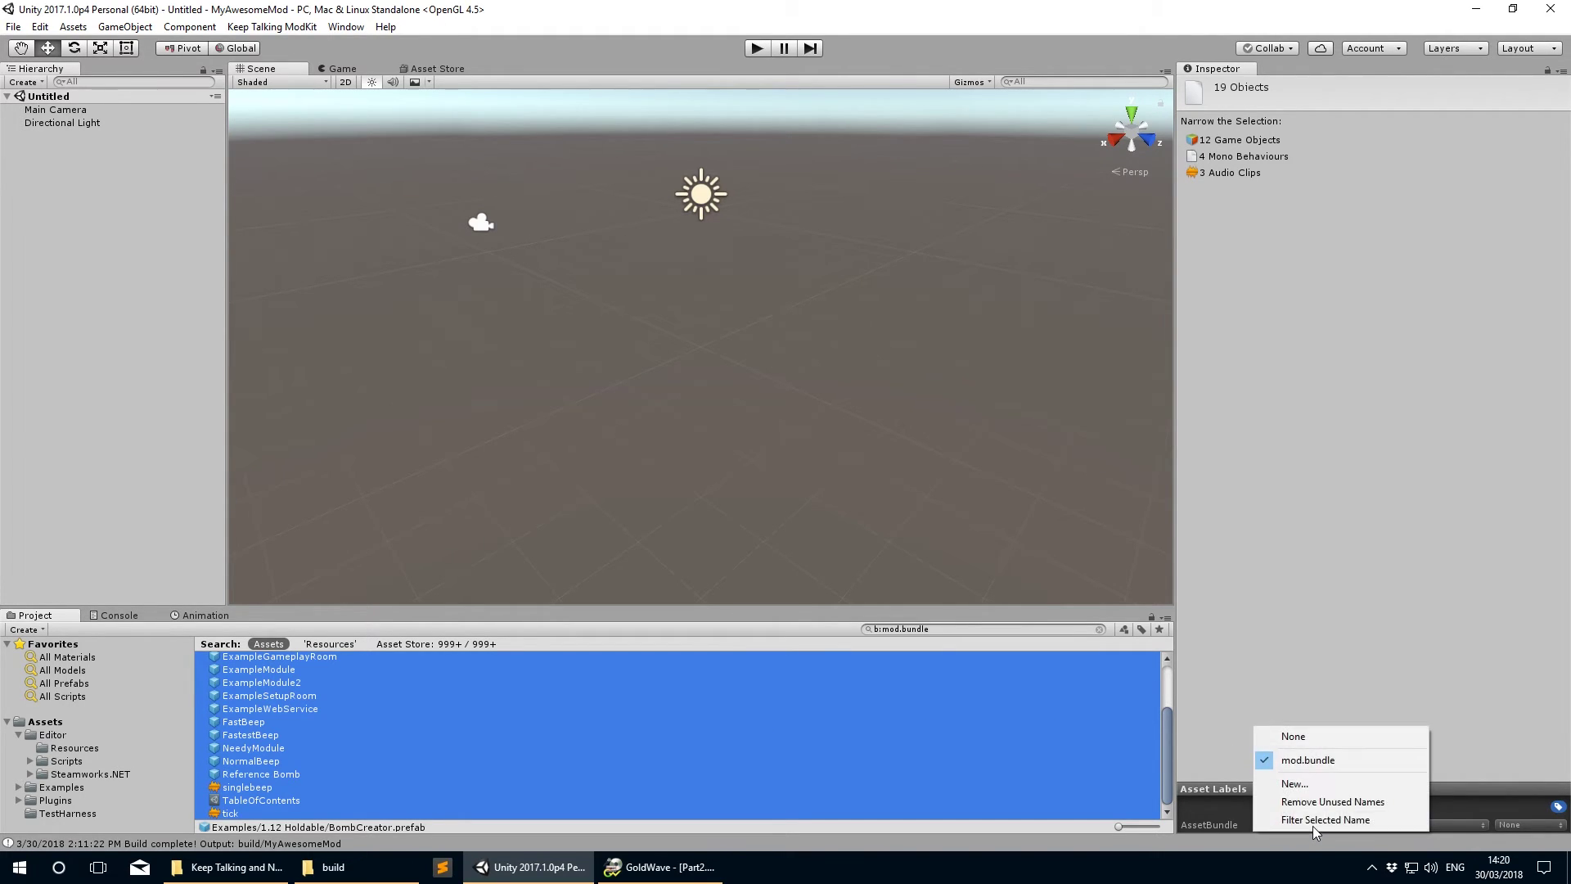
click(1306, 739)
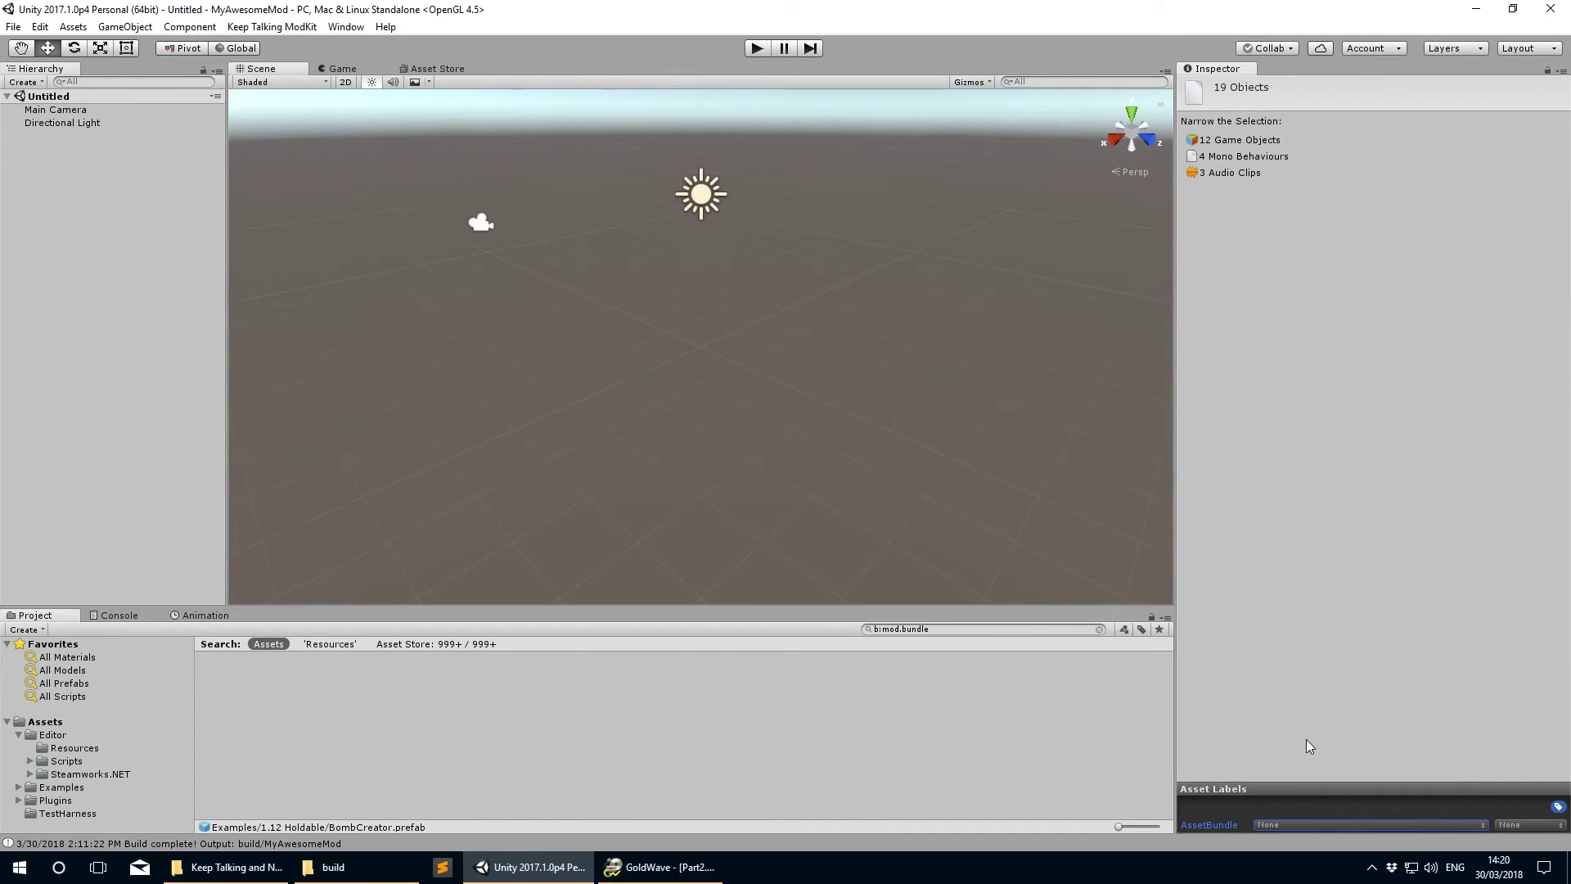
Step: Try to build the AssetBundle with no assets tagged for mod.bundle and check the build message in the console
click(1101, 629)
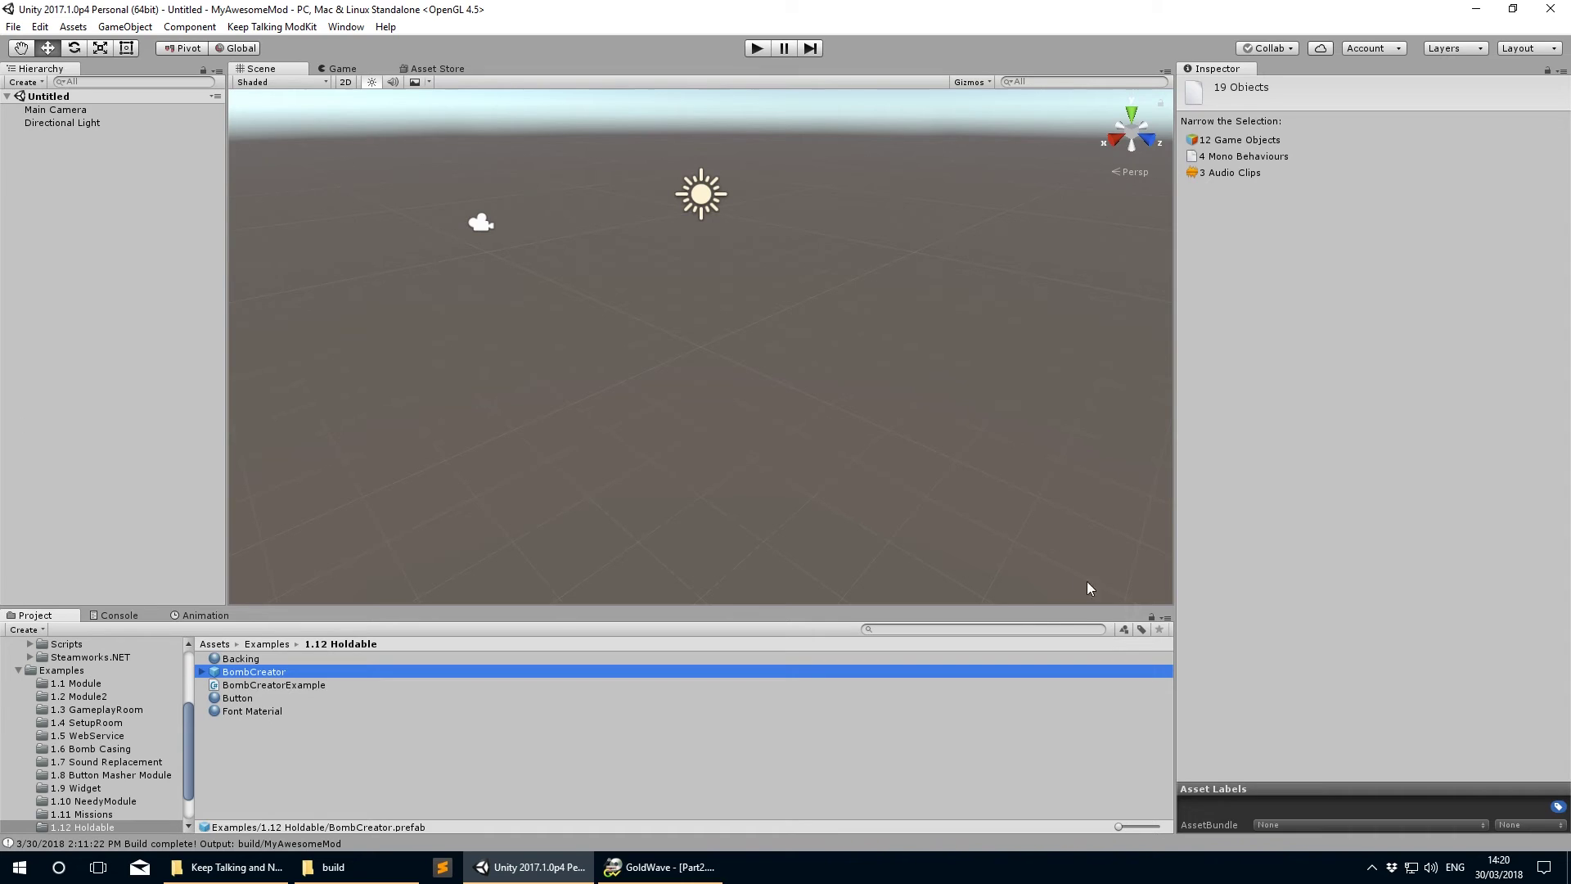
click(246, 27)
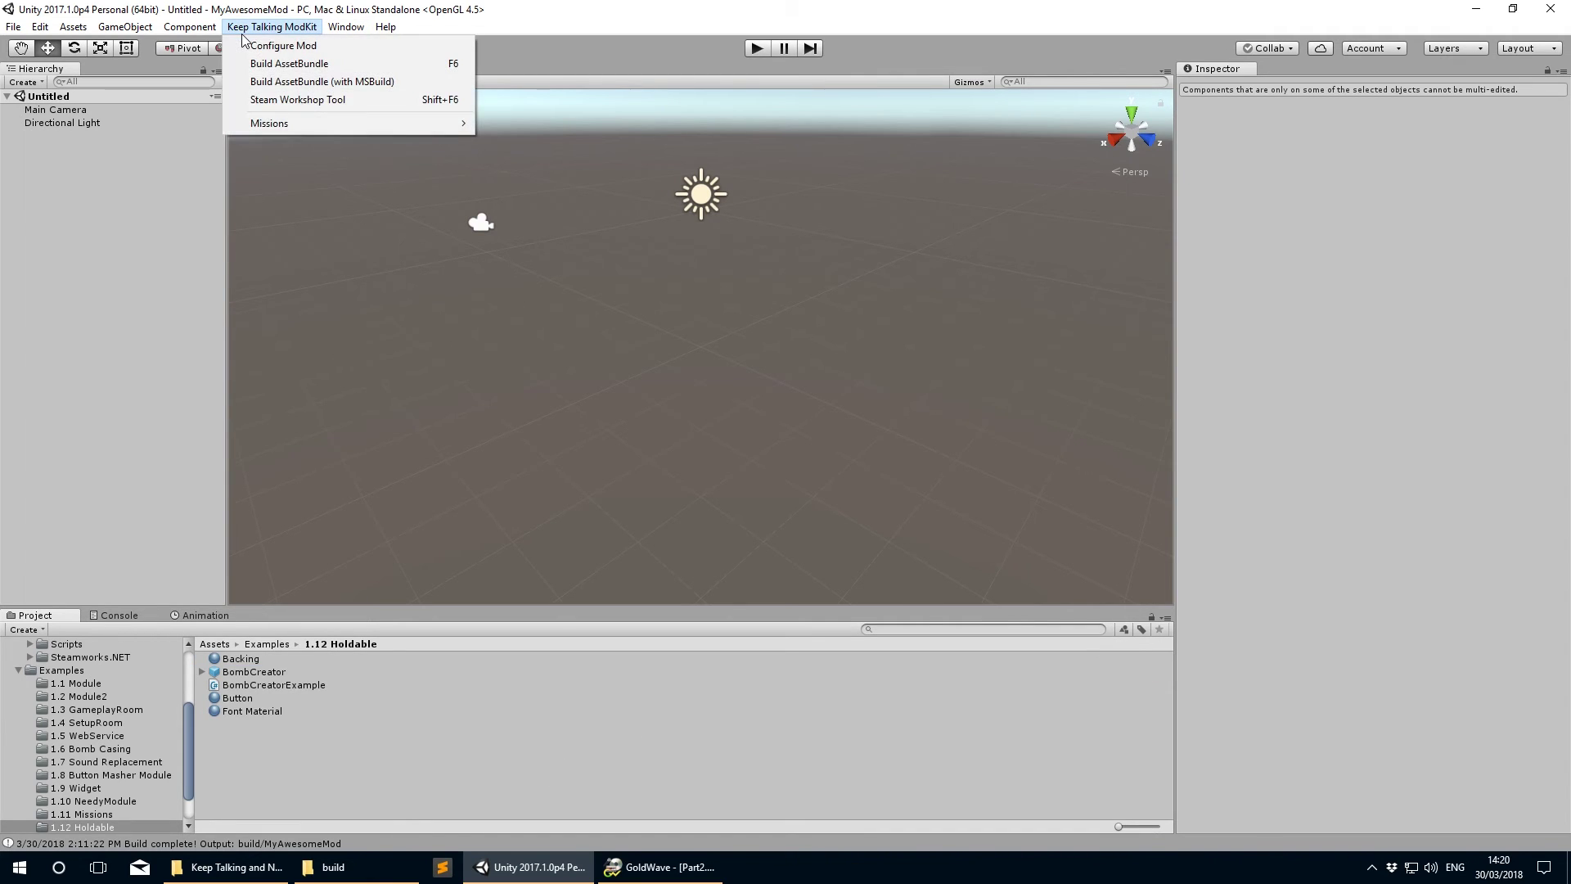
click(286, 63)
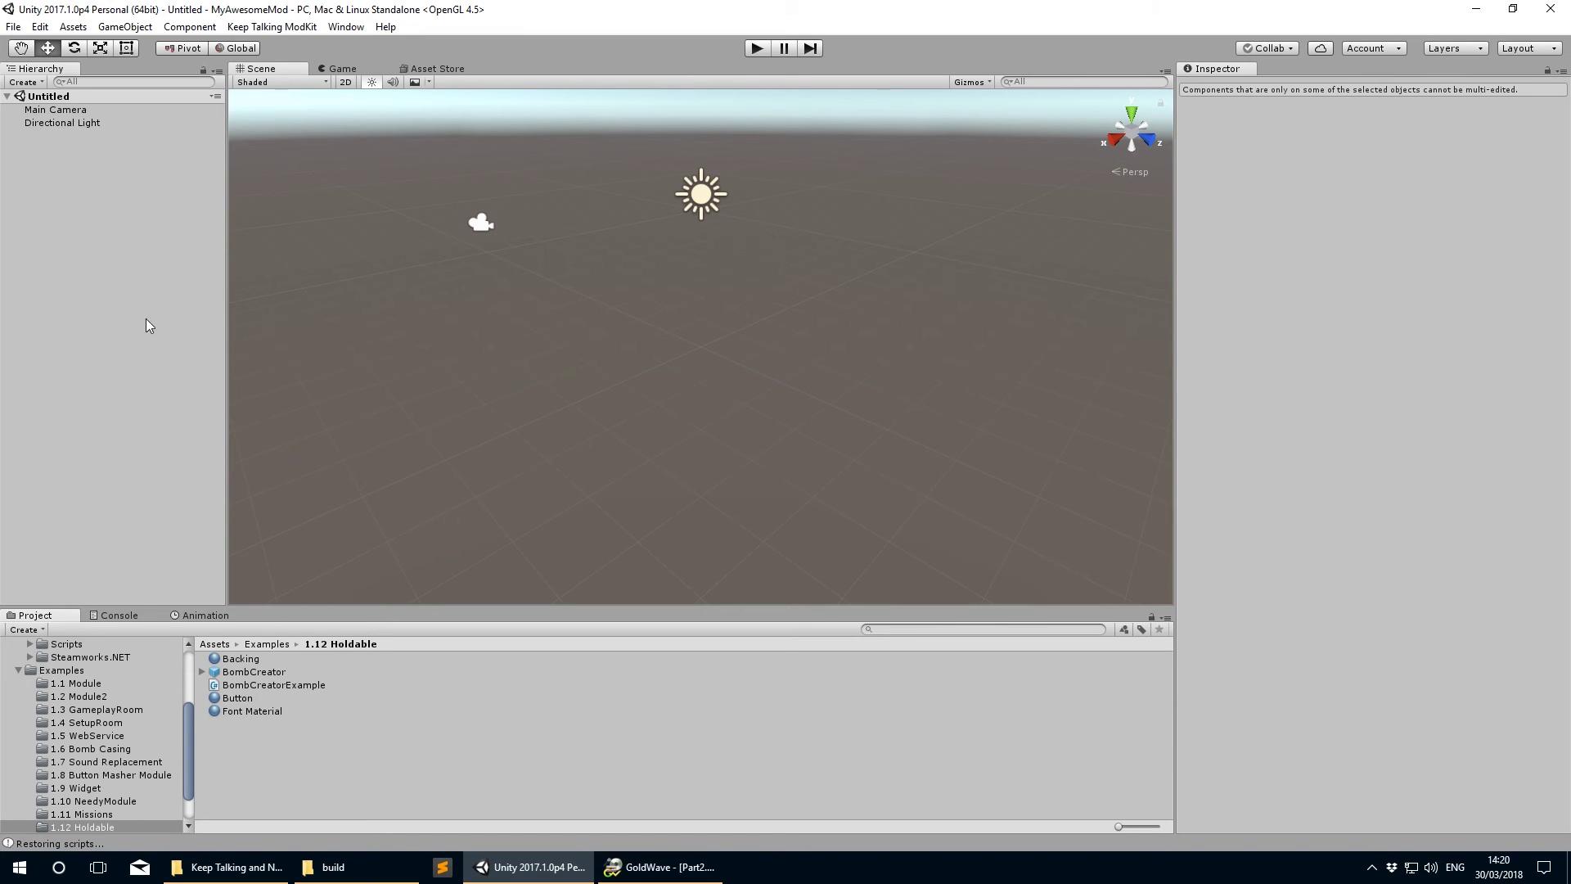
click(115, 614)
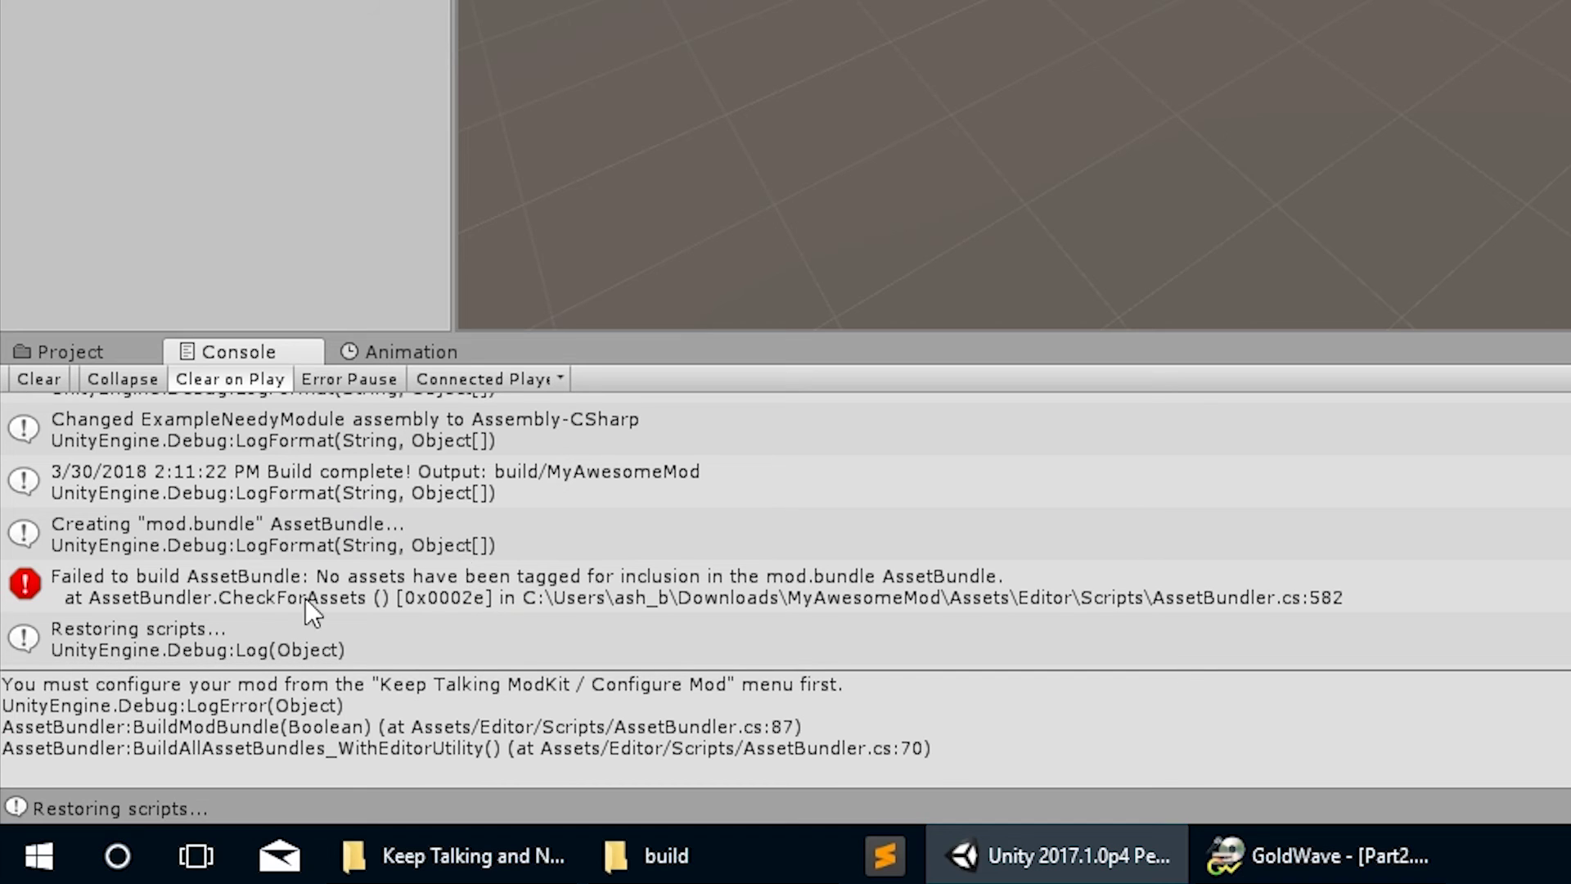
click(156, 737)
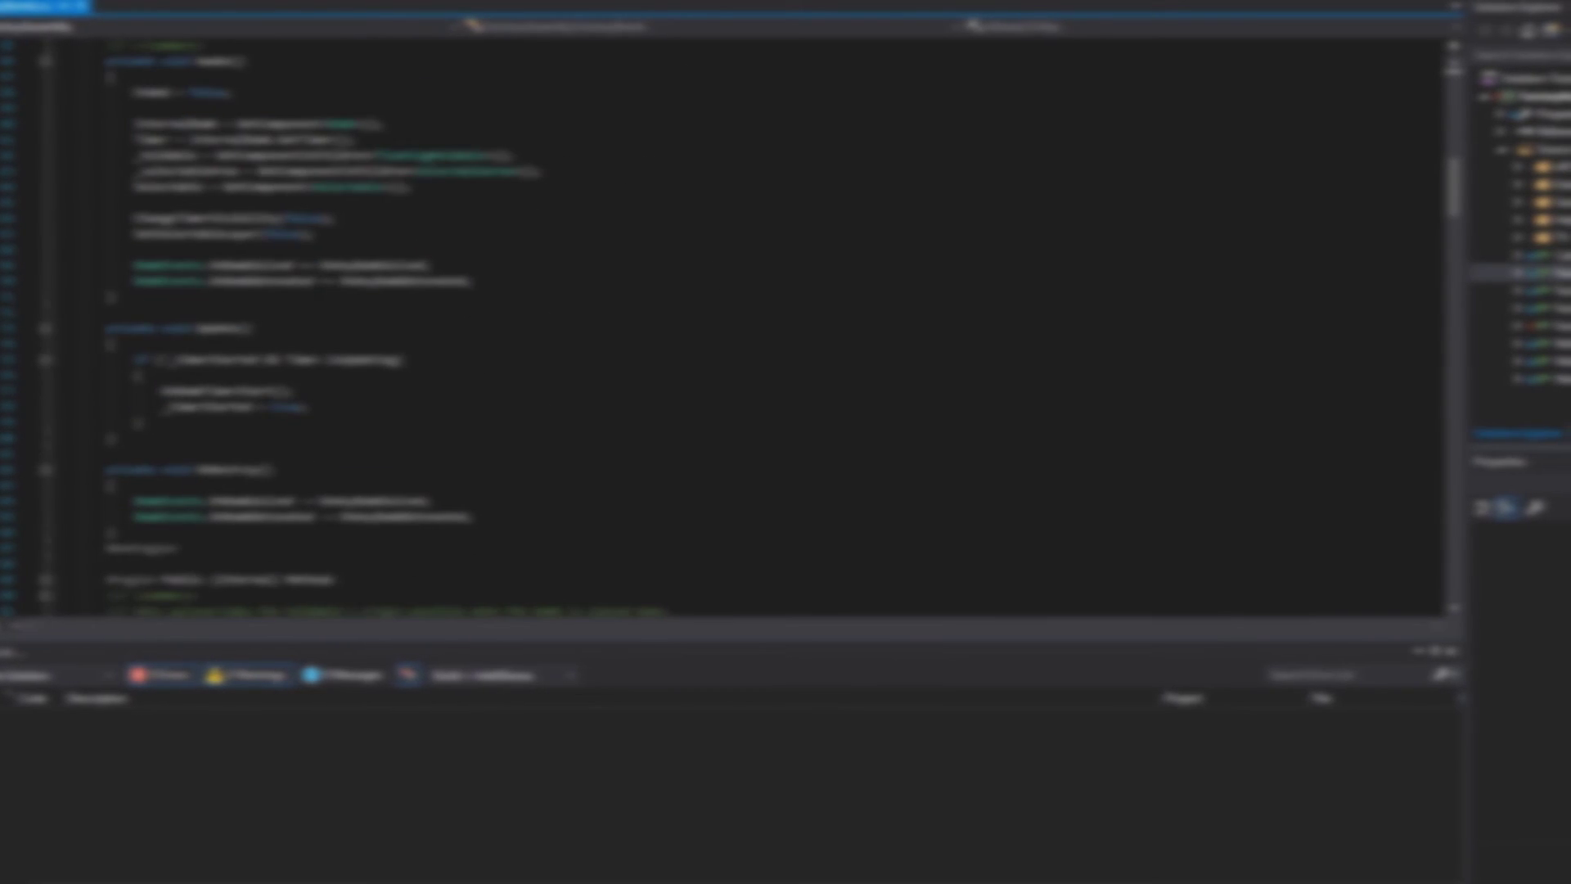
scroll(316, 285, up, 3)
drag(319, 250, 320, 266)
click(163, 297)
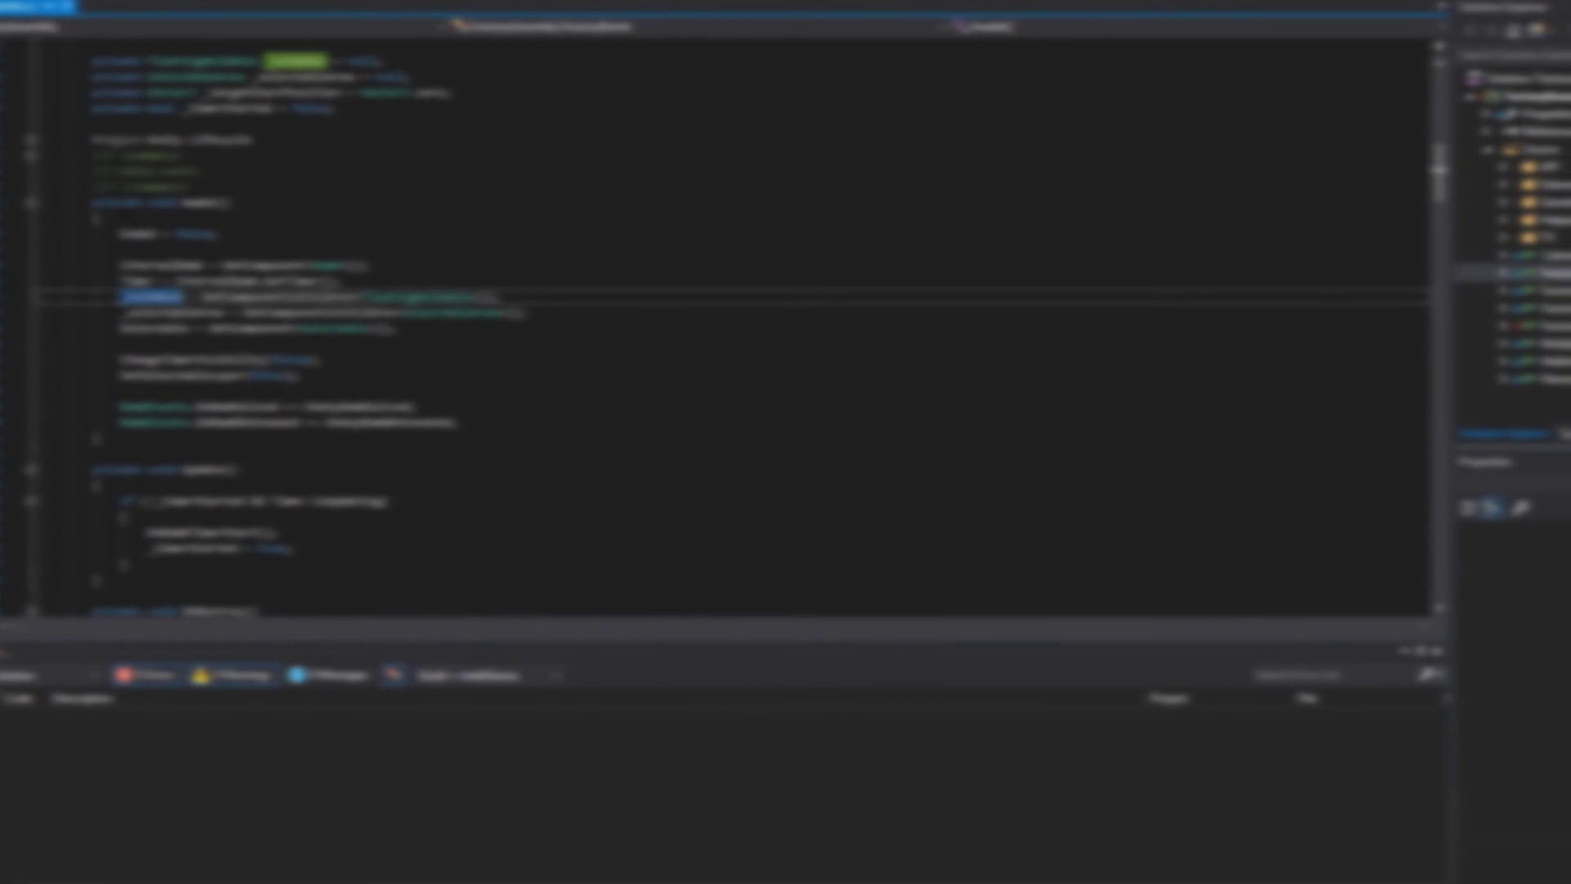